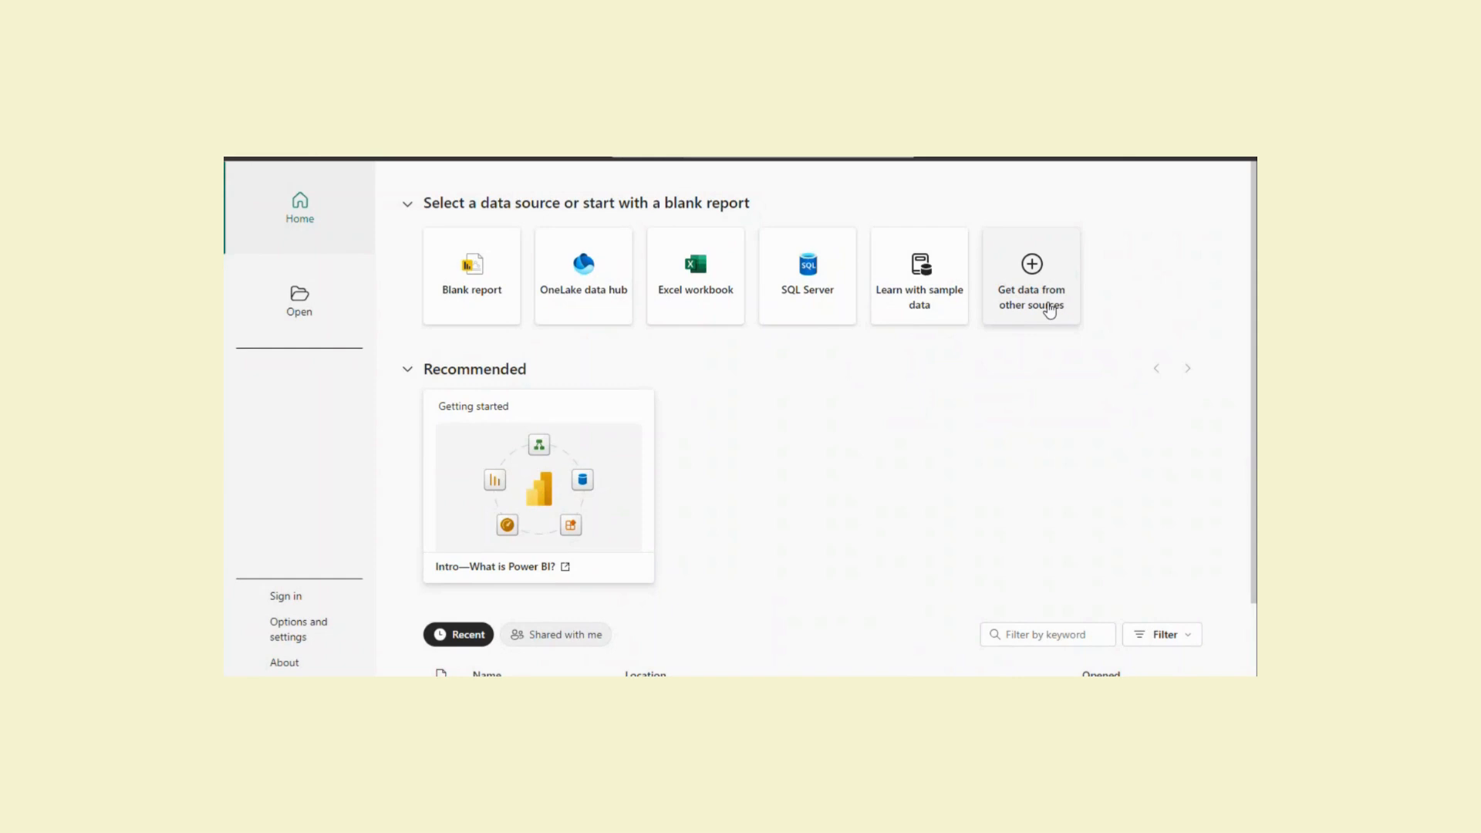
Connect to the ToyotaCorolla Excel workbook as the report's data source
left_click(1049, 308)
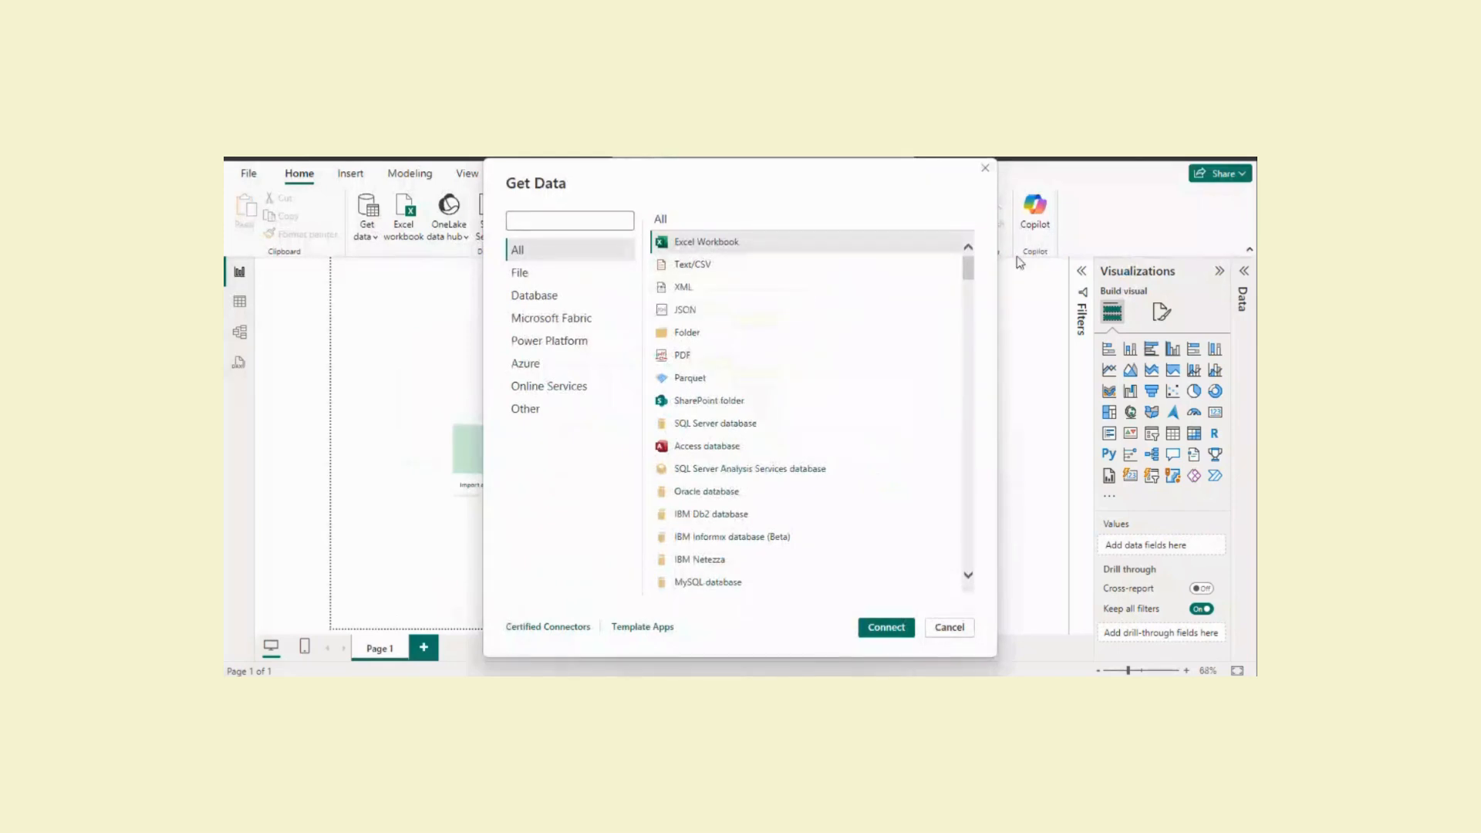
left_click(726, 250)
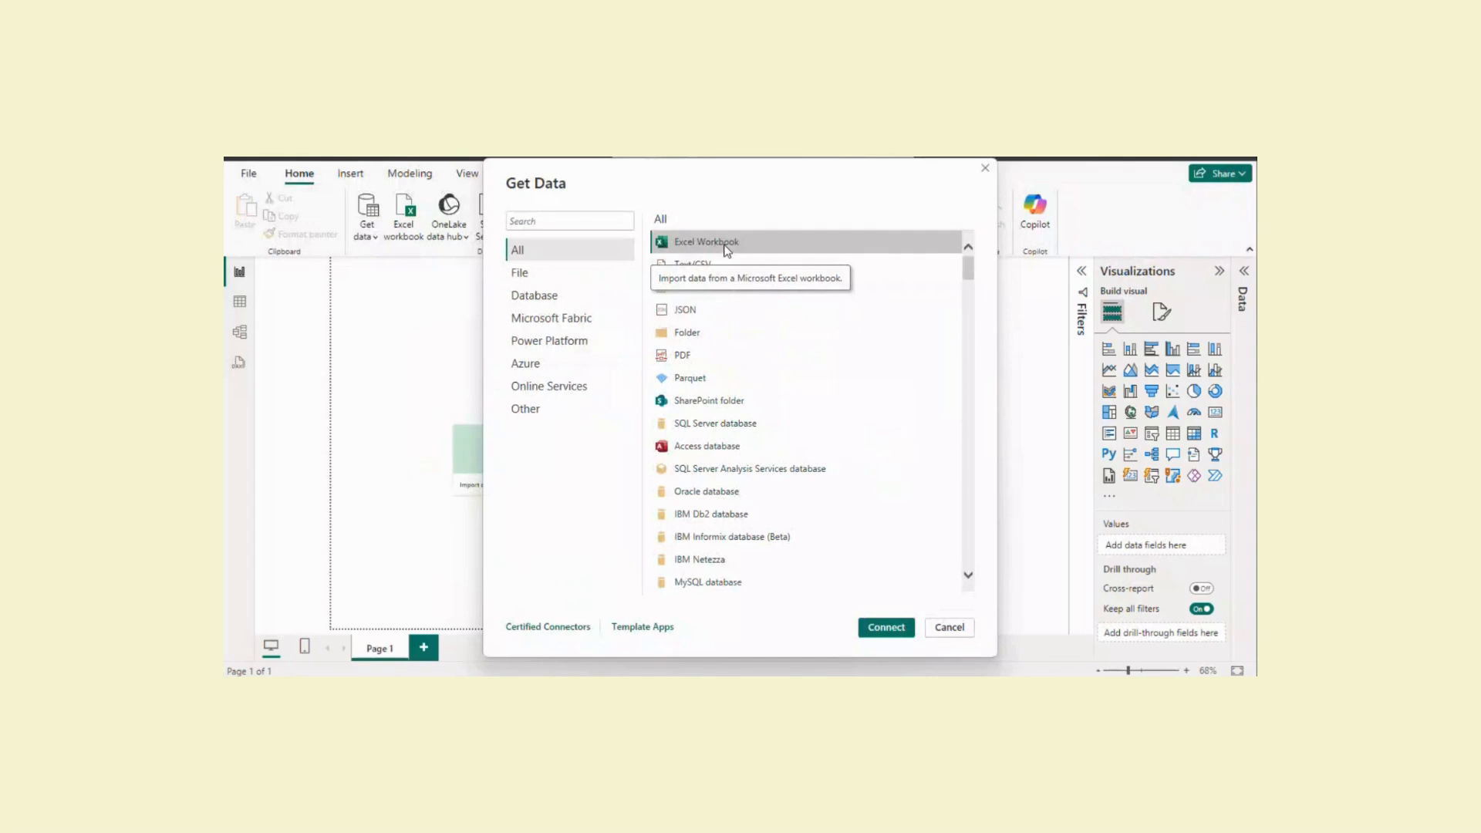
left_click(885, 628)
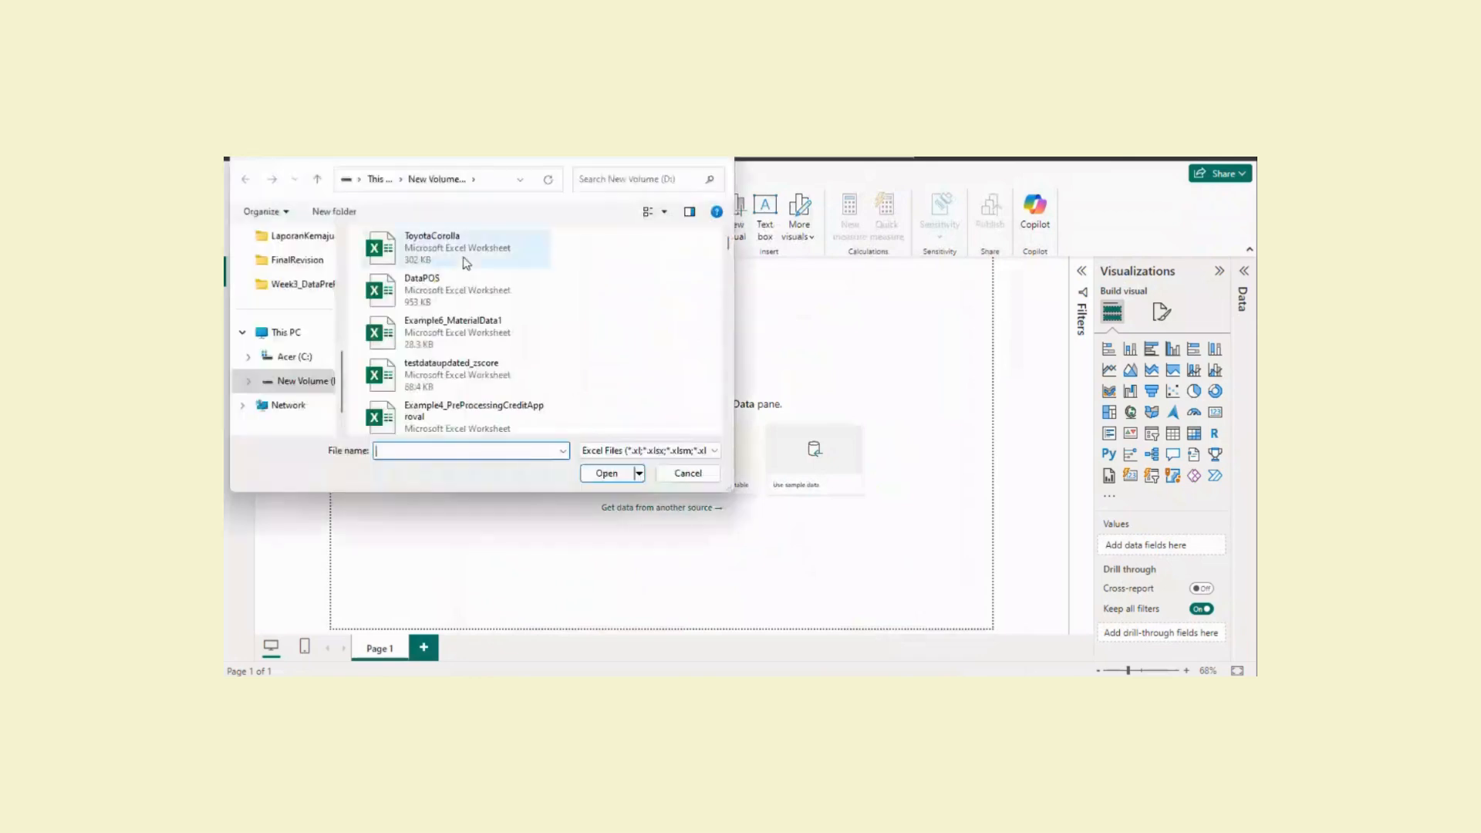
left_click(466, 263)
left_click(609, 476)
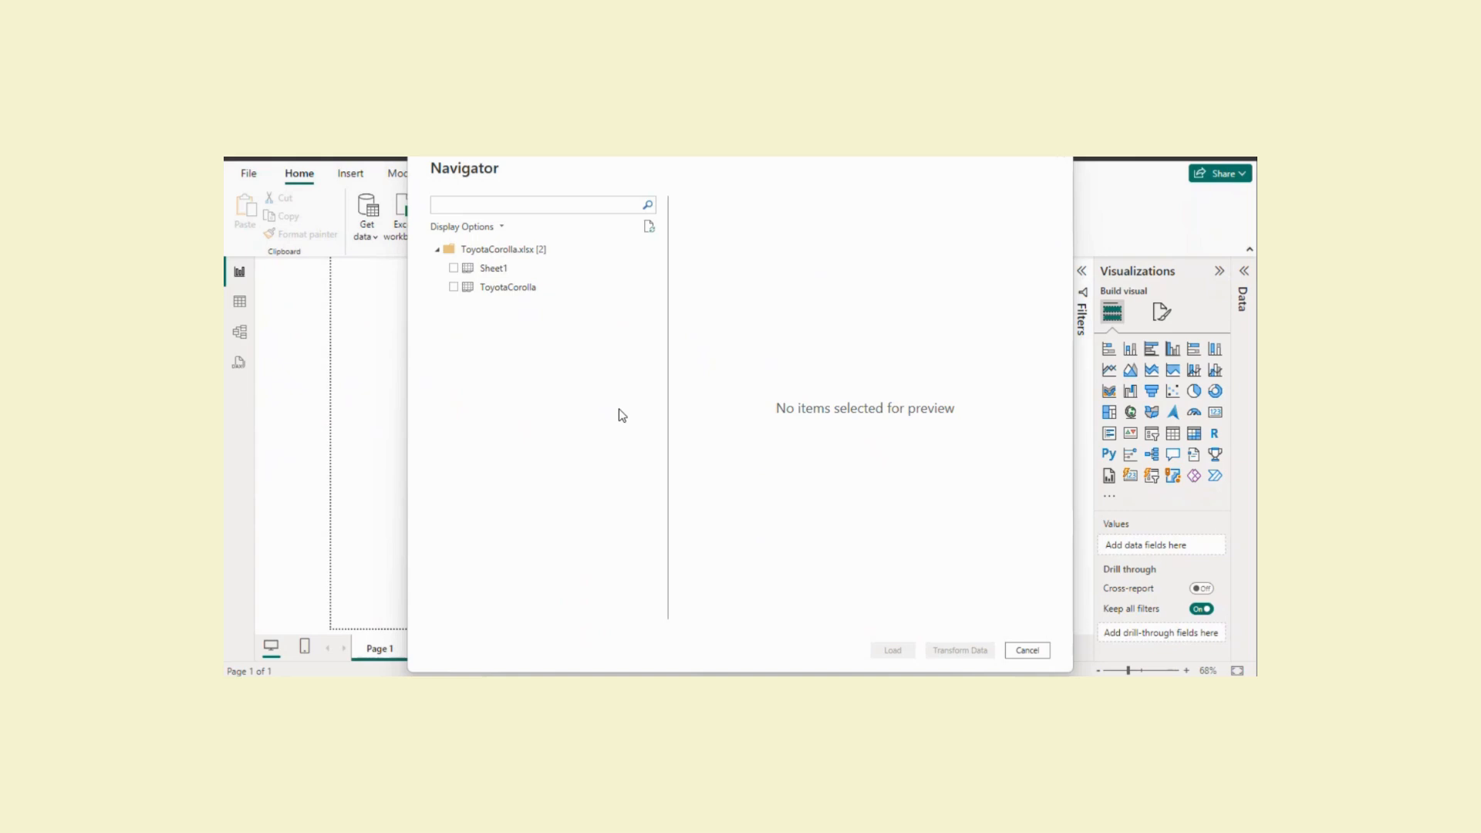
Load Sheet1 from the workbook and expand its list of fields
left_click(454, 268)
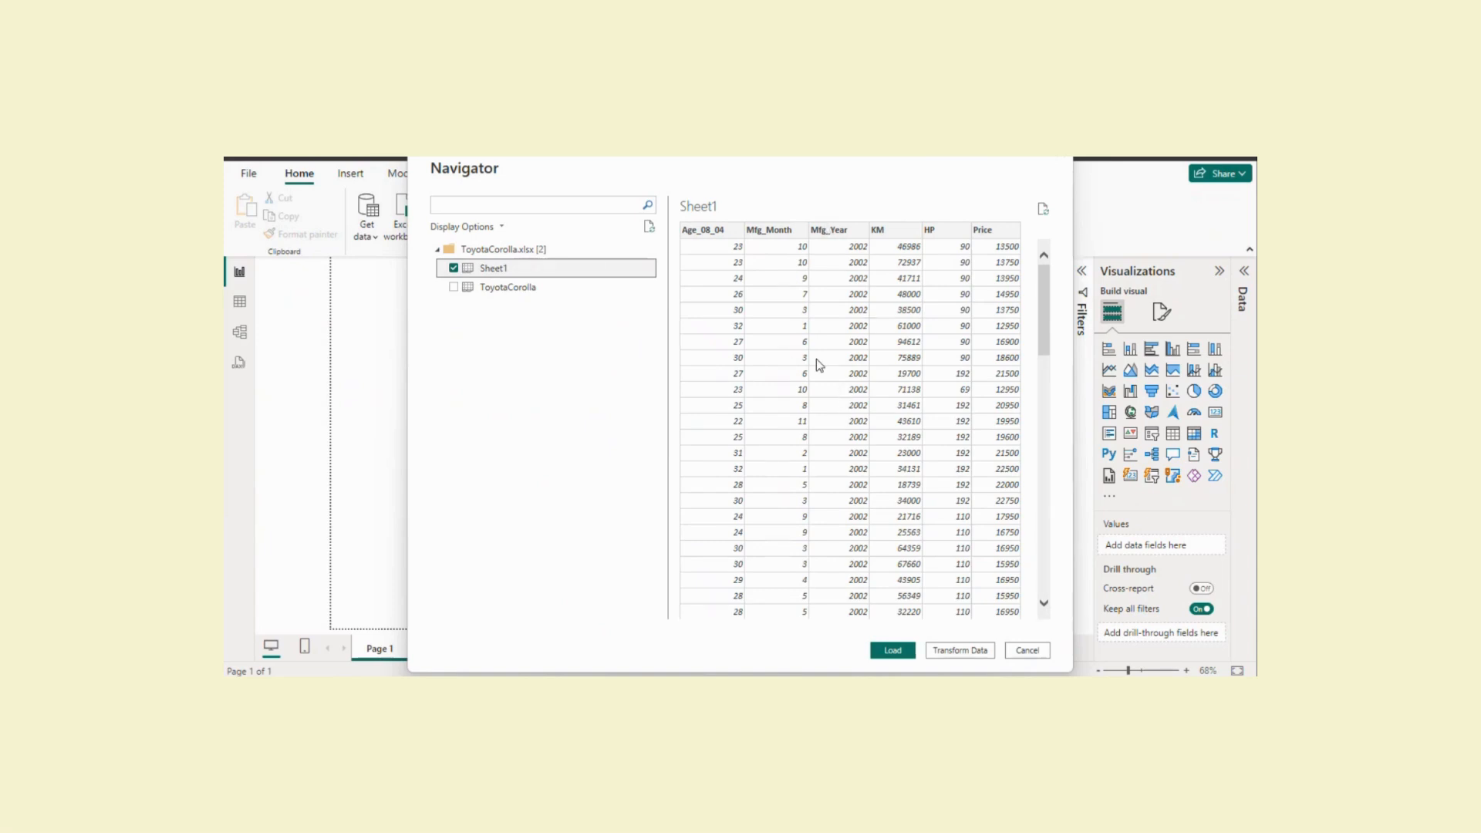
left_click(893, 650)
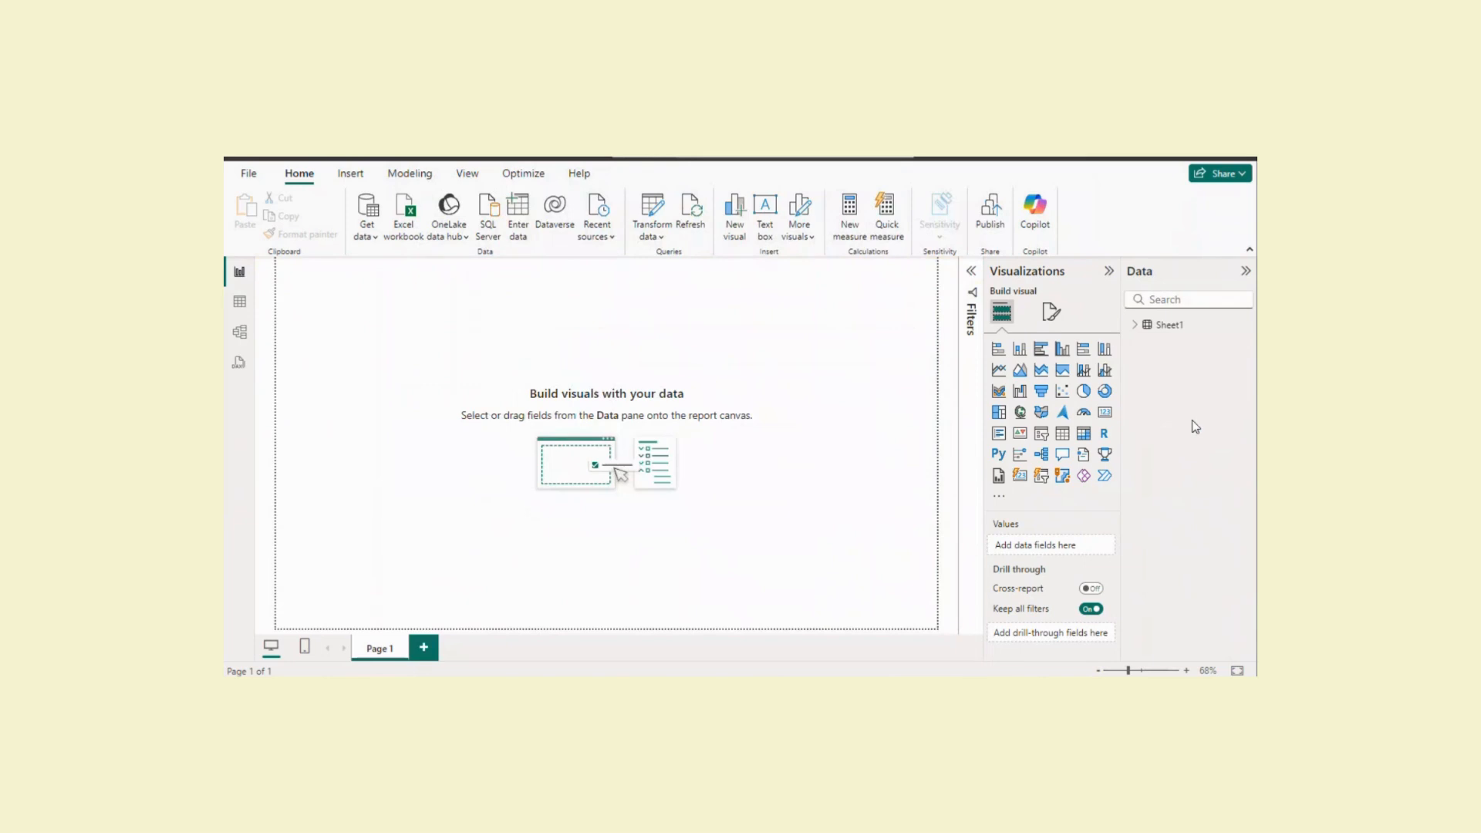
left_click(1138, 324)
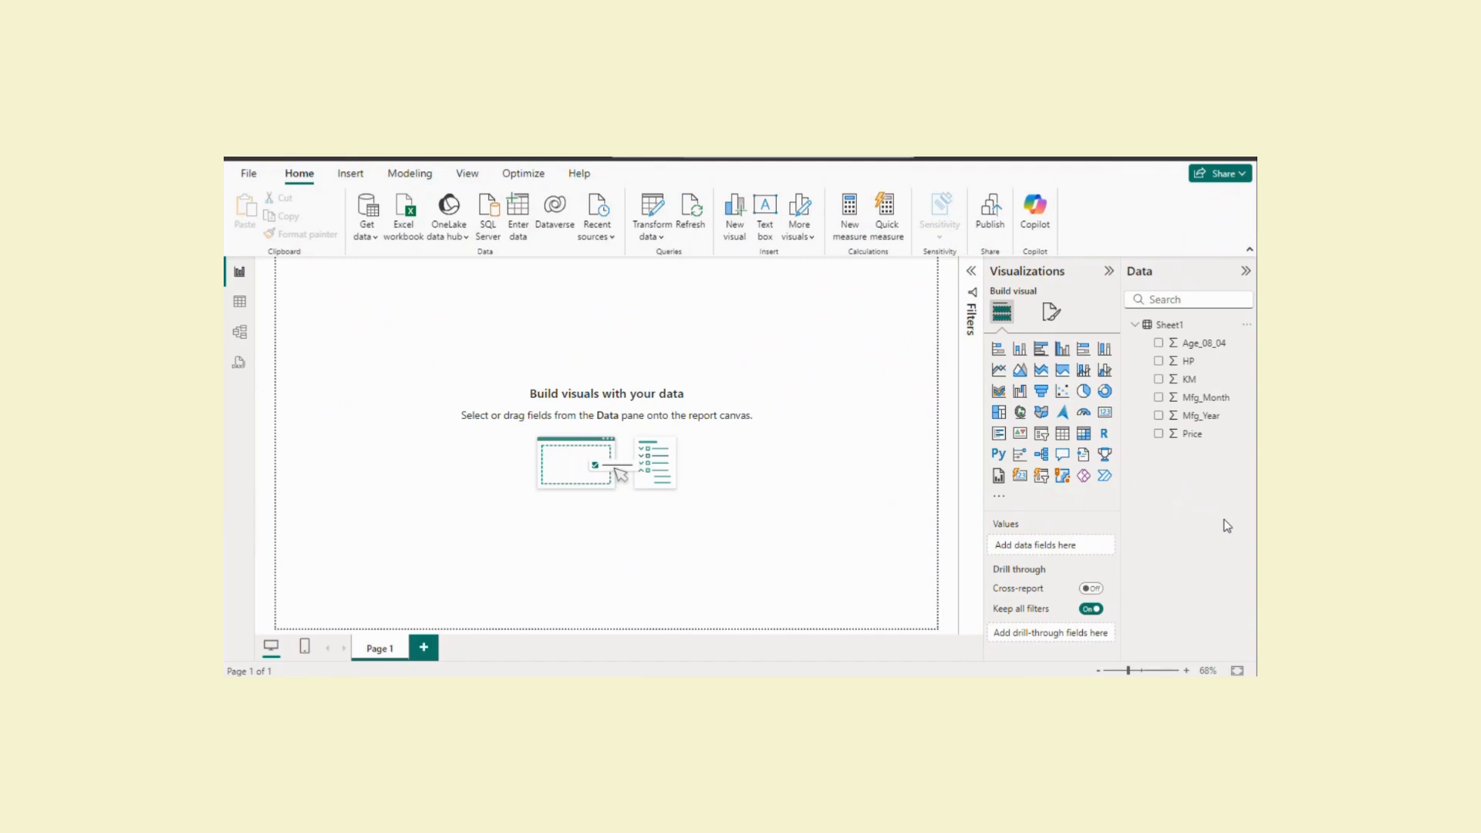
Add a scatter chart to the page, enlarge it, and assign Mfg_Month to its X axis
left_click(1064, 397)
left_click_drag(390, 400, 581, 463)
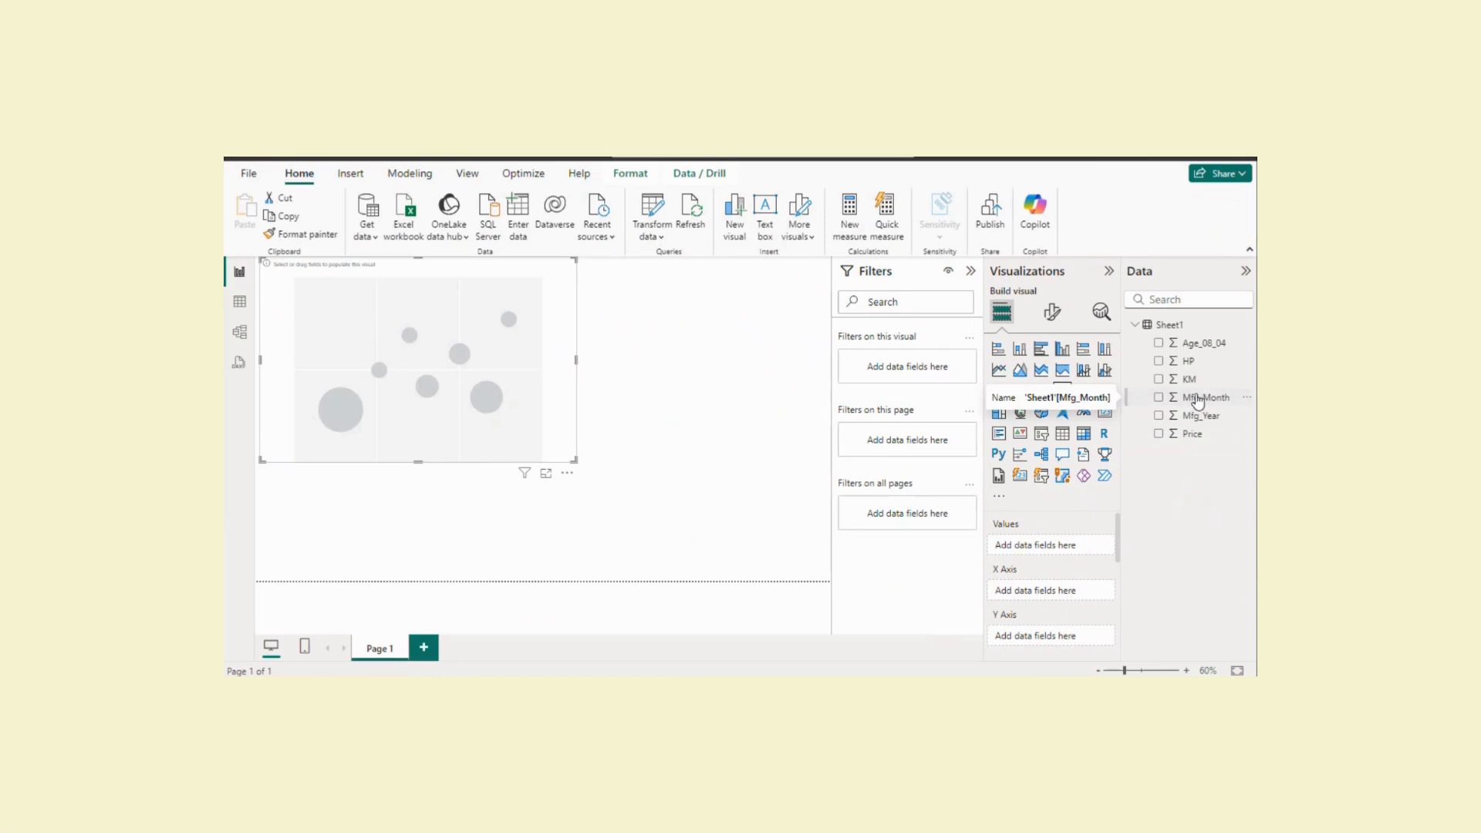
left_click_drag(1198, 400, 1151, 427)
left_click_drag(1101, 505, 1050, 593)
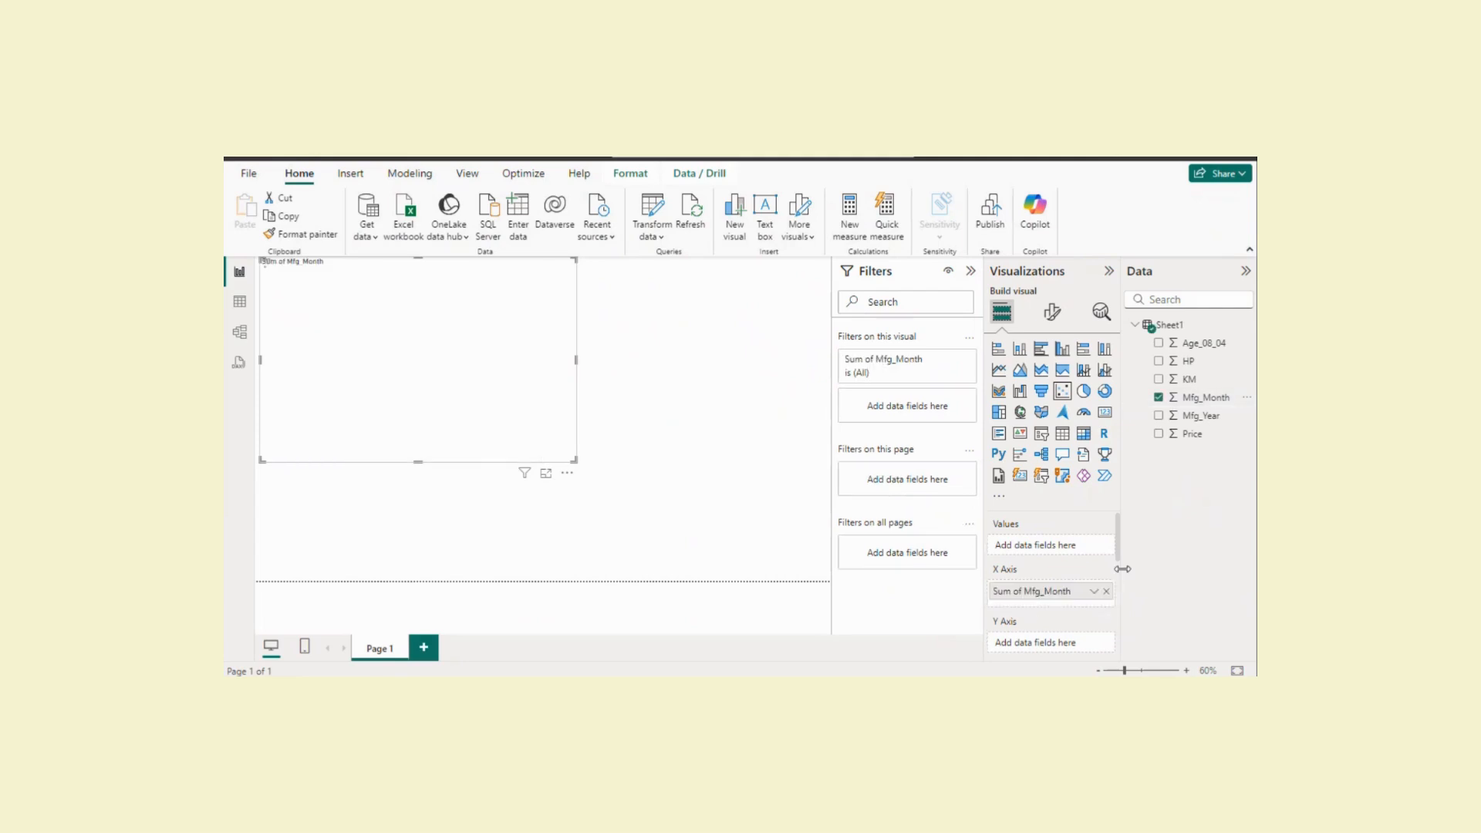
Assign Price to the Y axis of the Mfg_Month scatter chart
scroll(1122, 560, "down", 2)
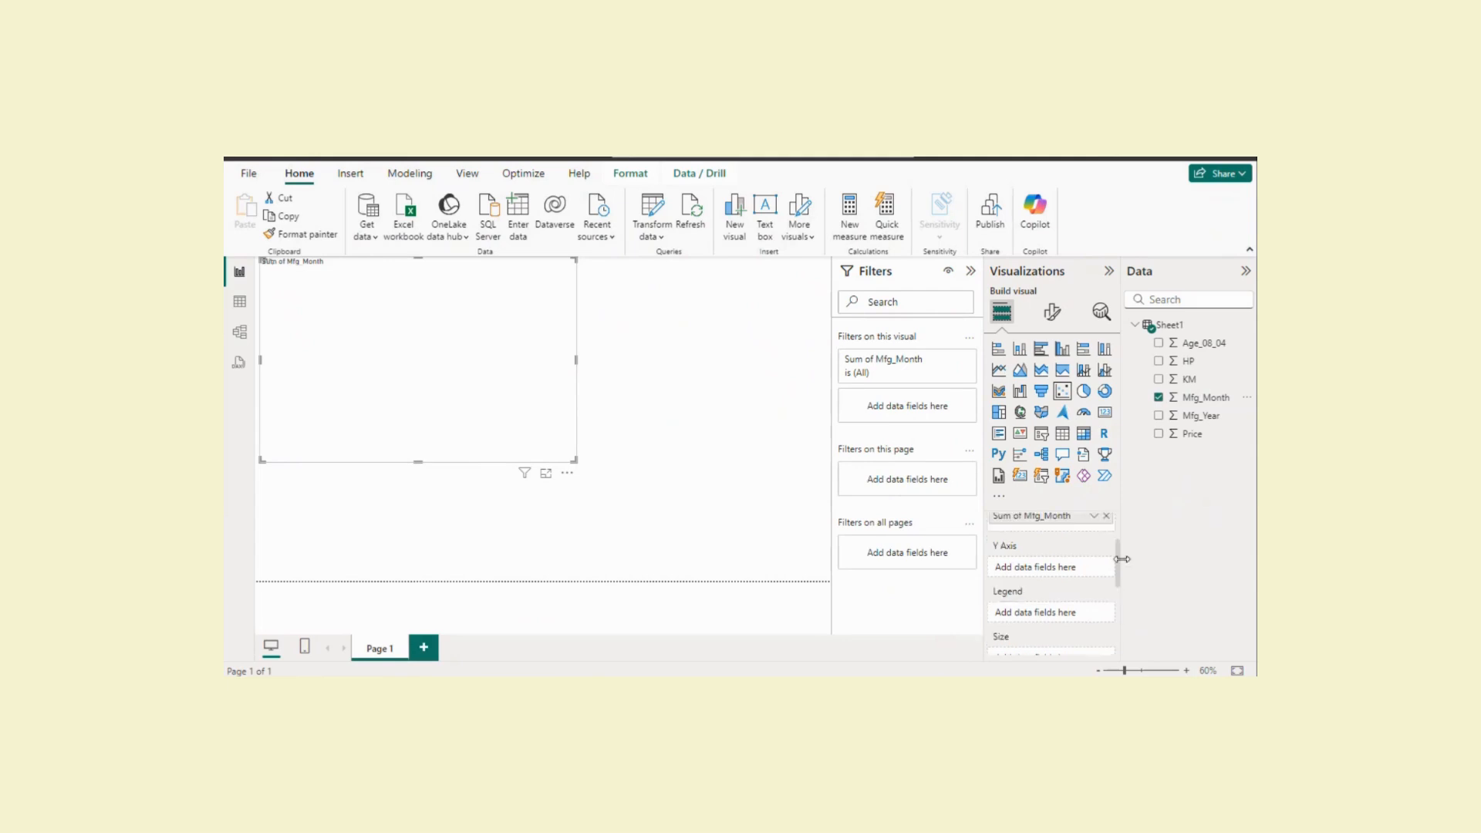
left_click(1193, 435)
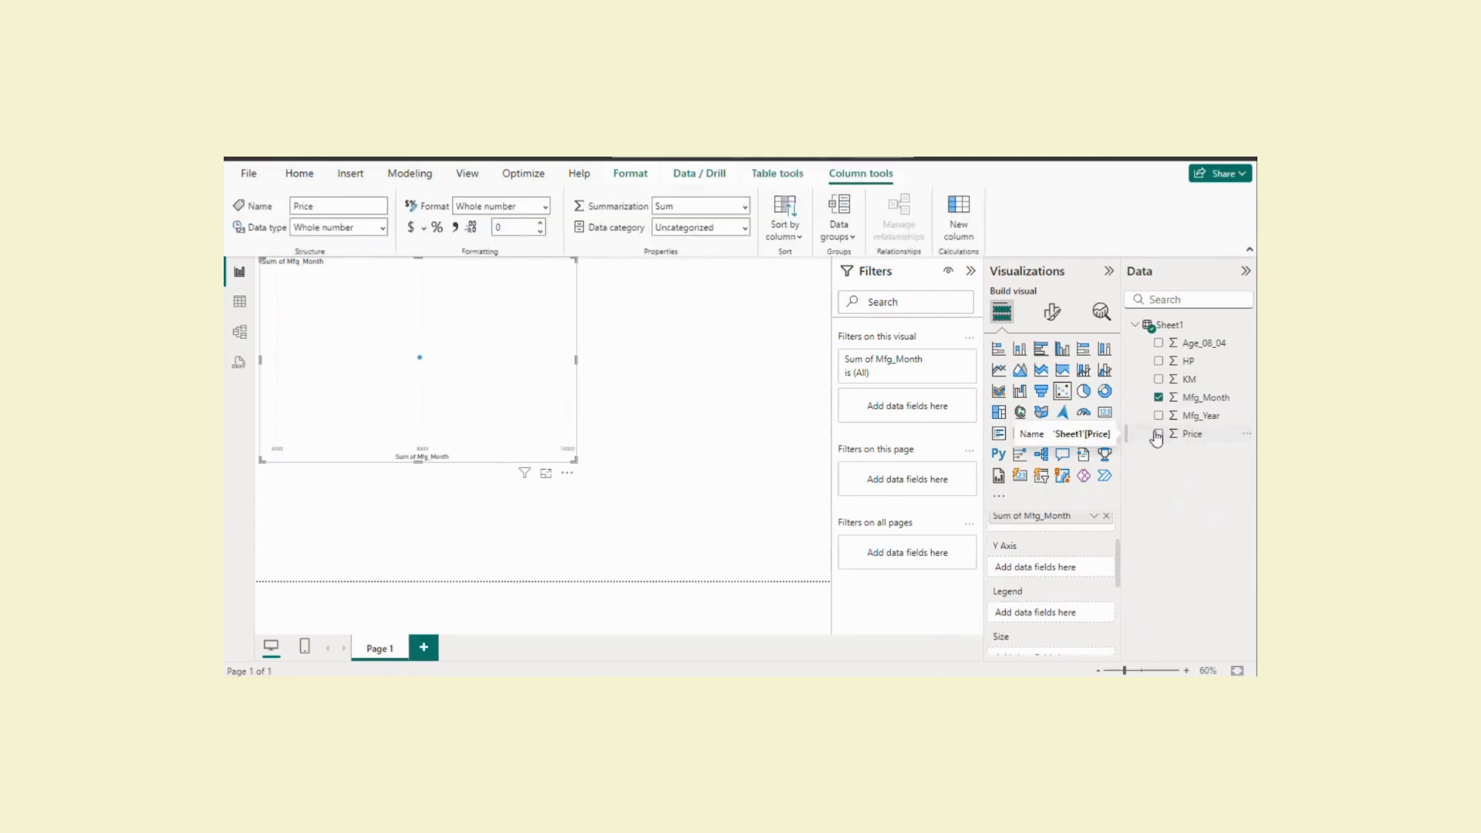
left_click(1157, 435)
left_click_drag(1183, 435, 1051, 568)
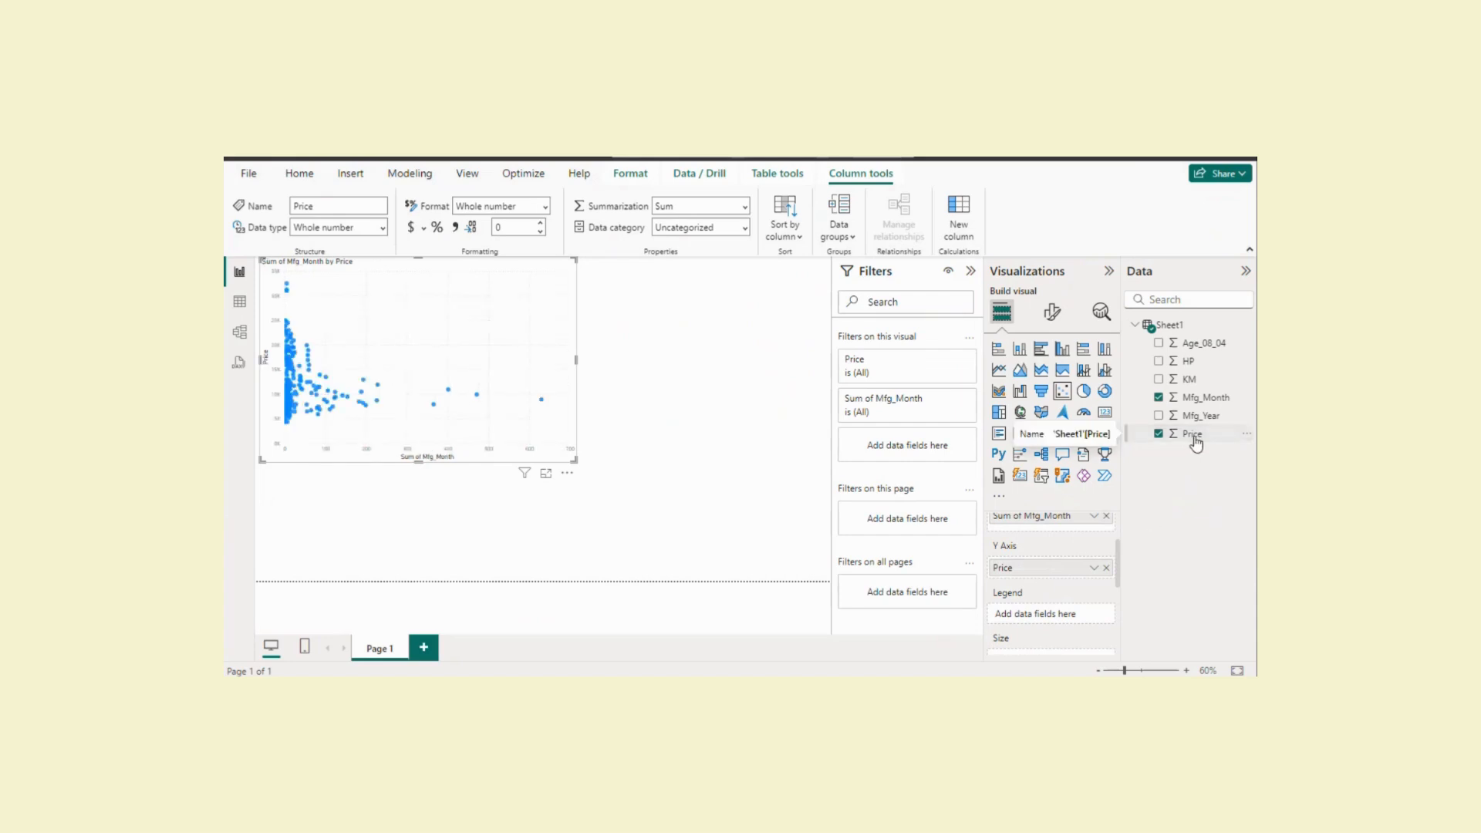
left_click_drag(1194, 441, 1064, 575)
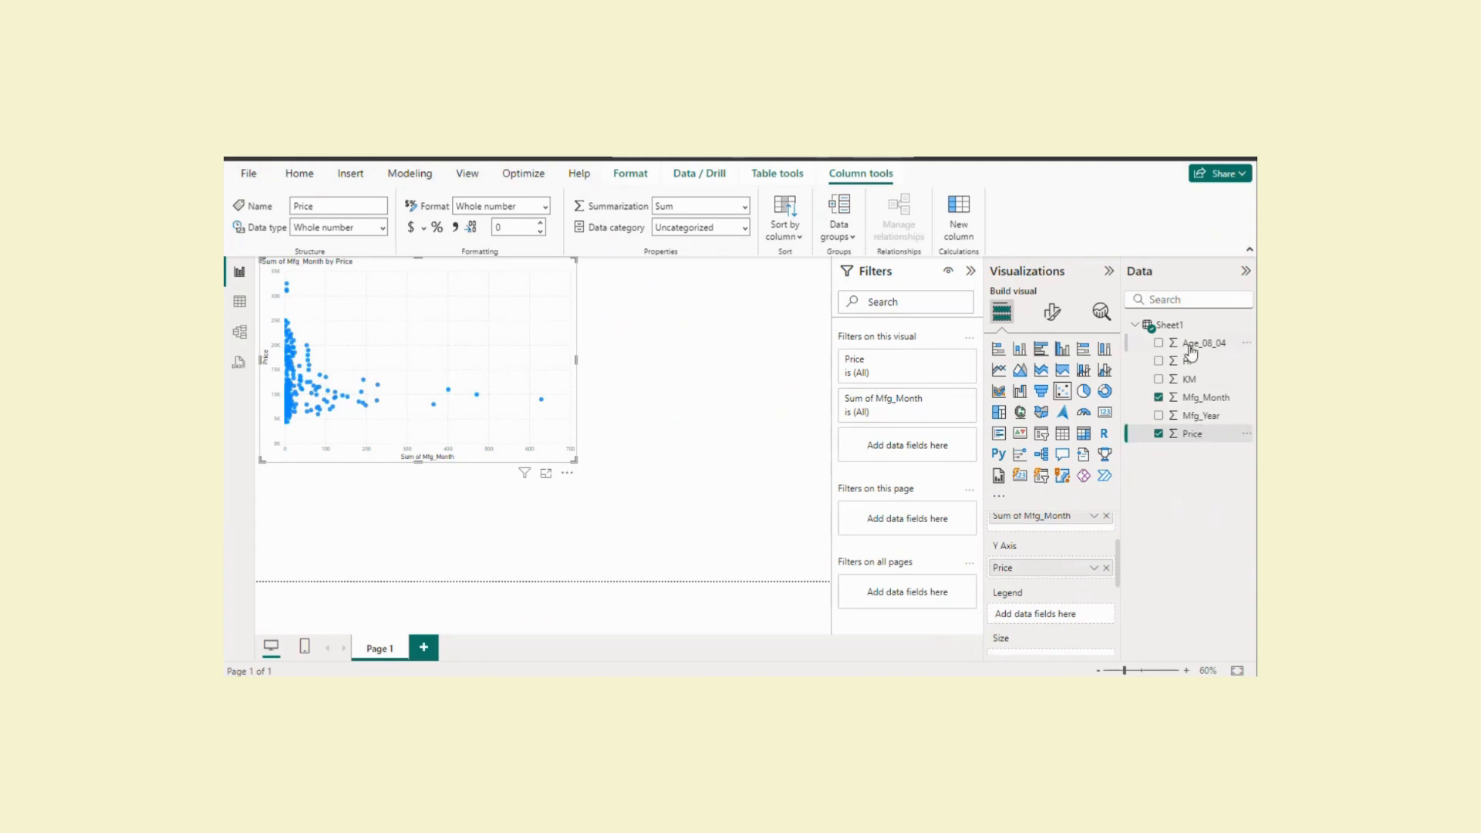
Set Mfg_Month on the X axis and Price on the Y axis to Don't summarize, and enlarge the chart
scroll(1084, 543, "up", 2)
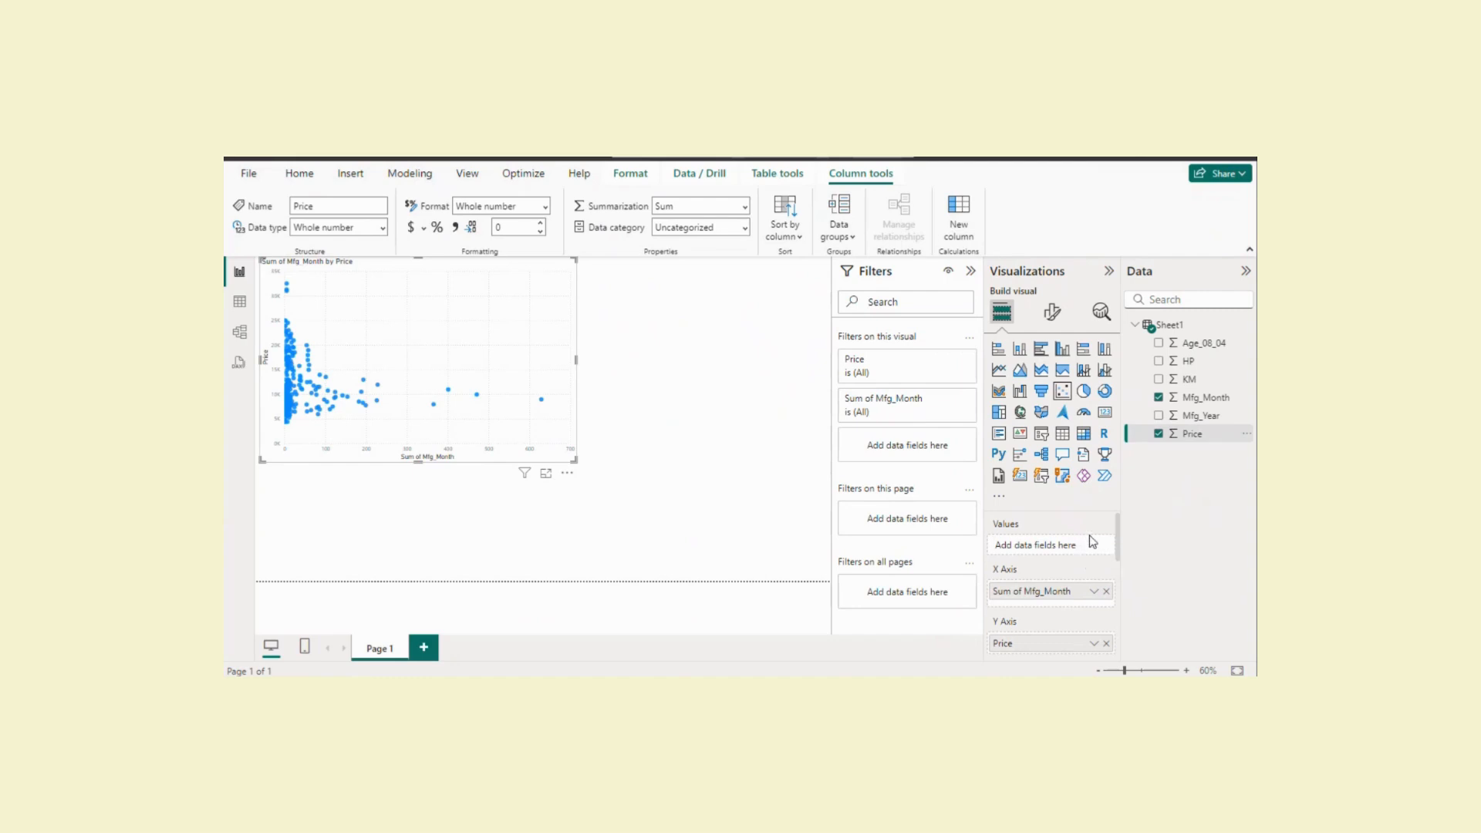
left_click(1093, 591)
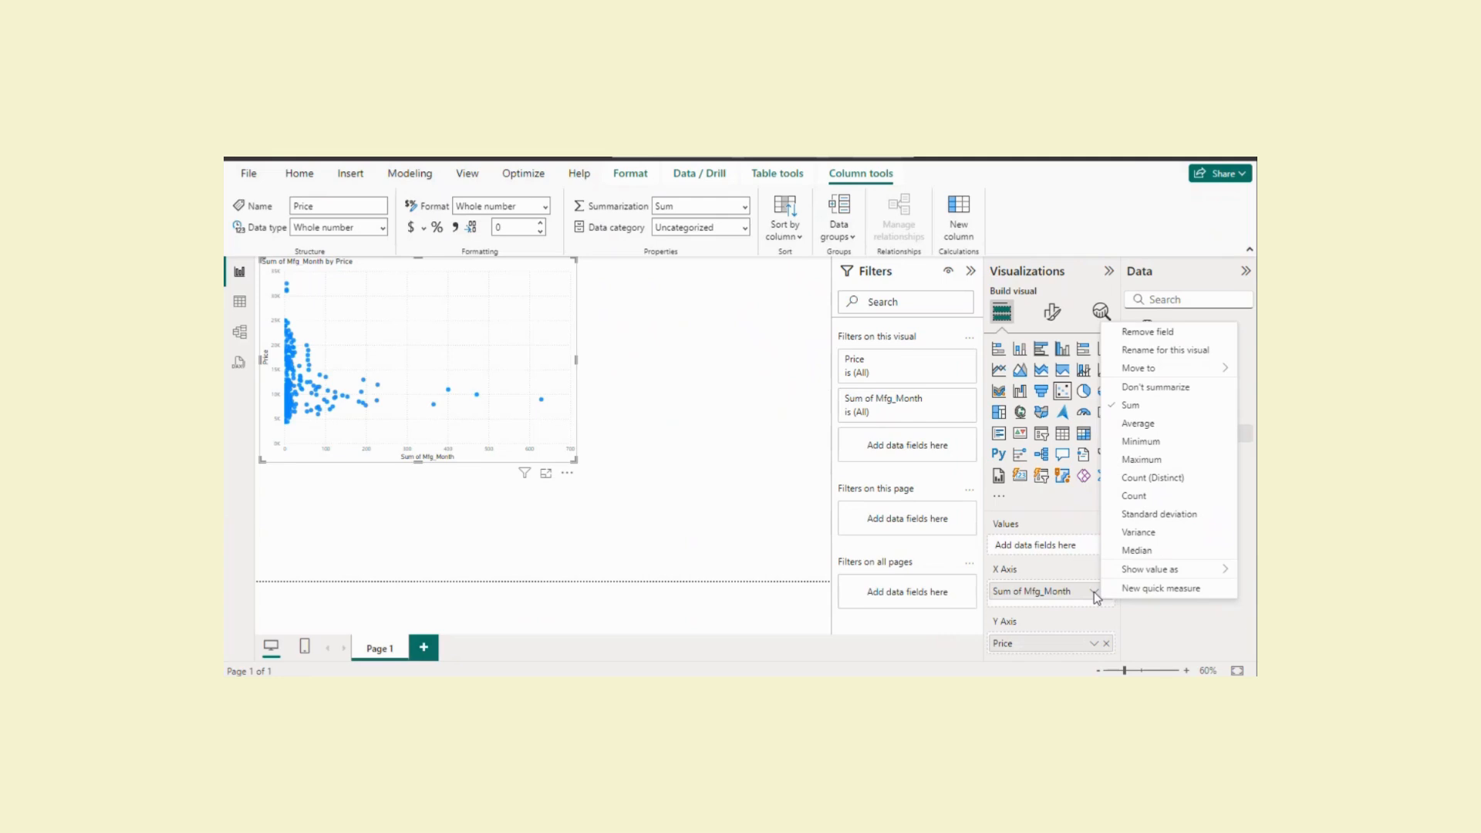
left_click(1168, 388)
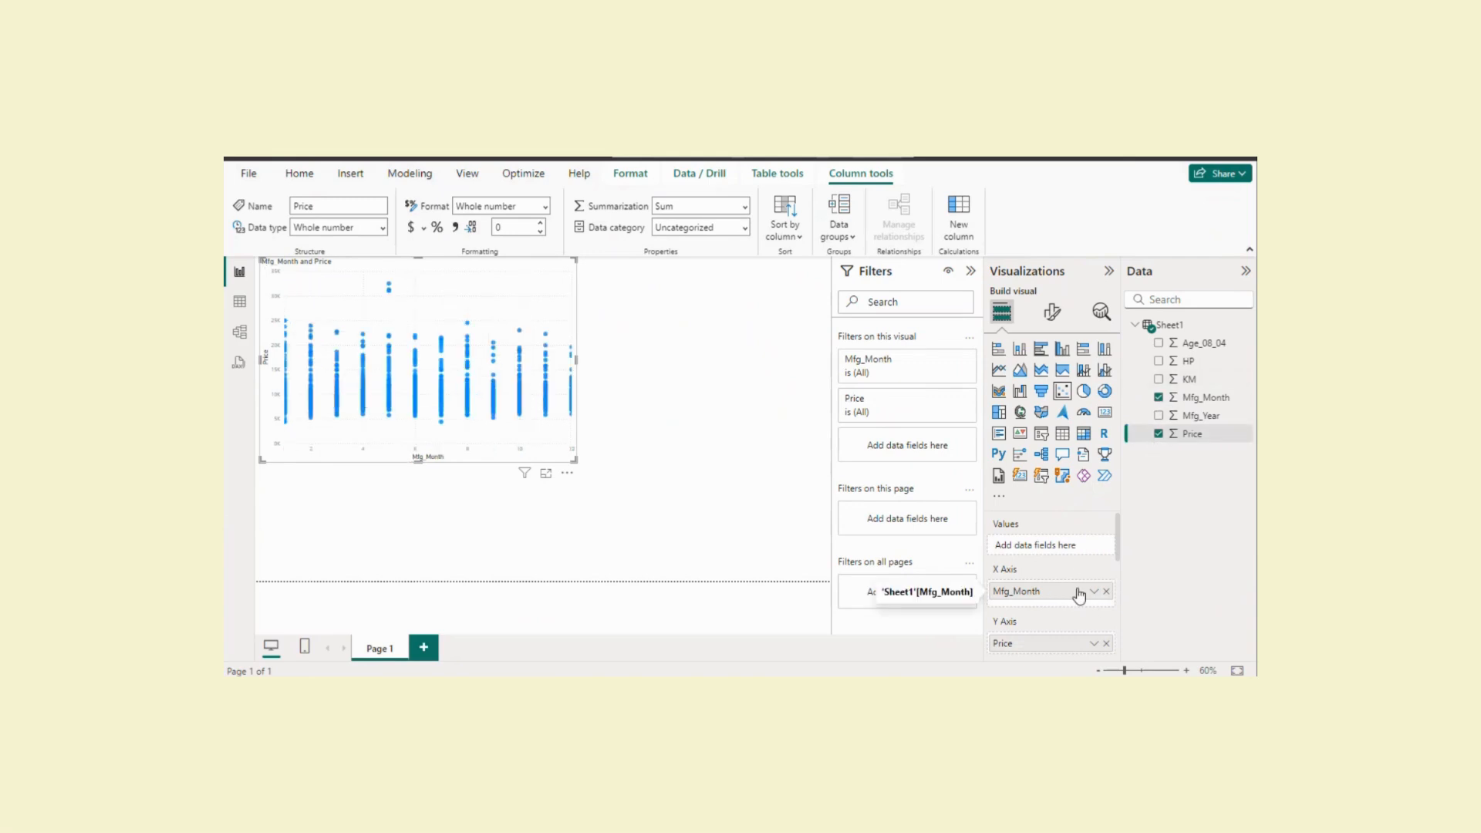
scroll(1078, 594, "down", 1)
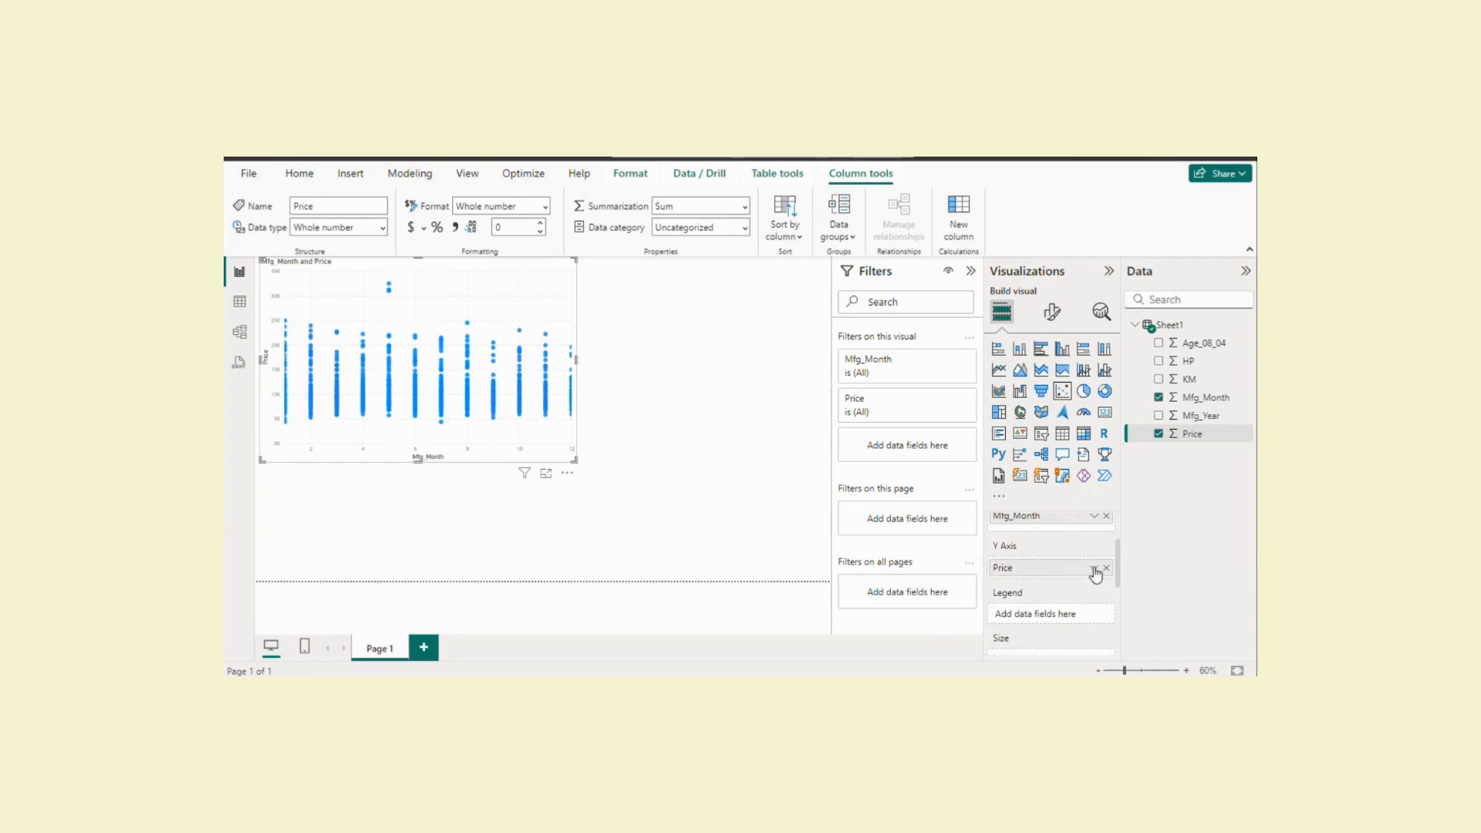
left_click(1093, 569)
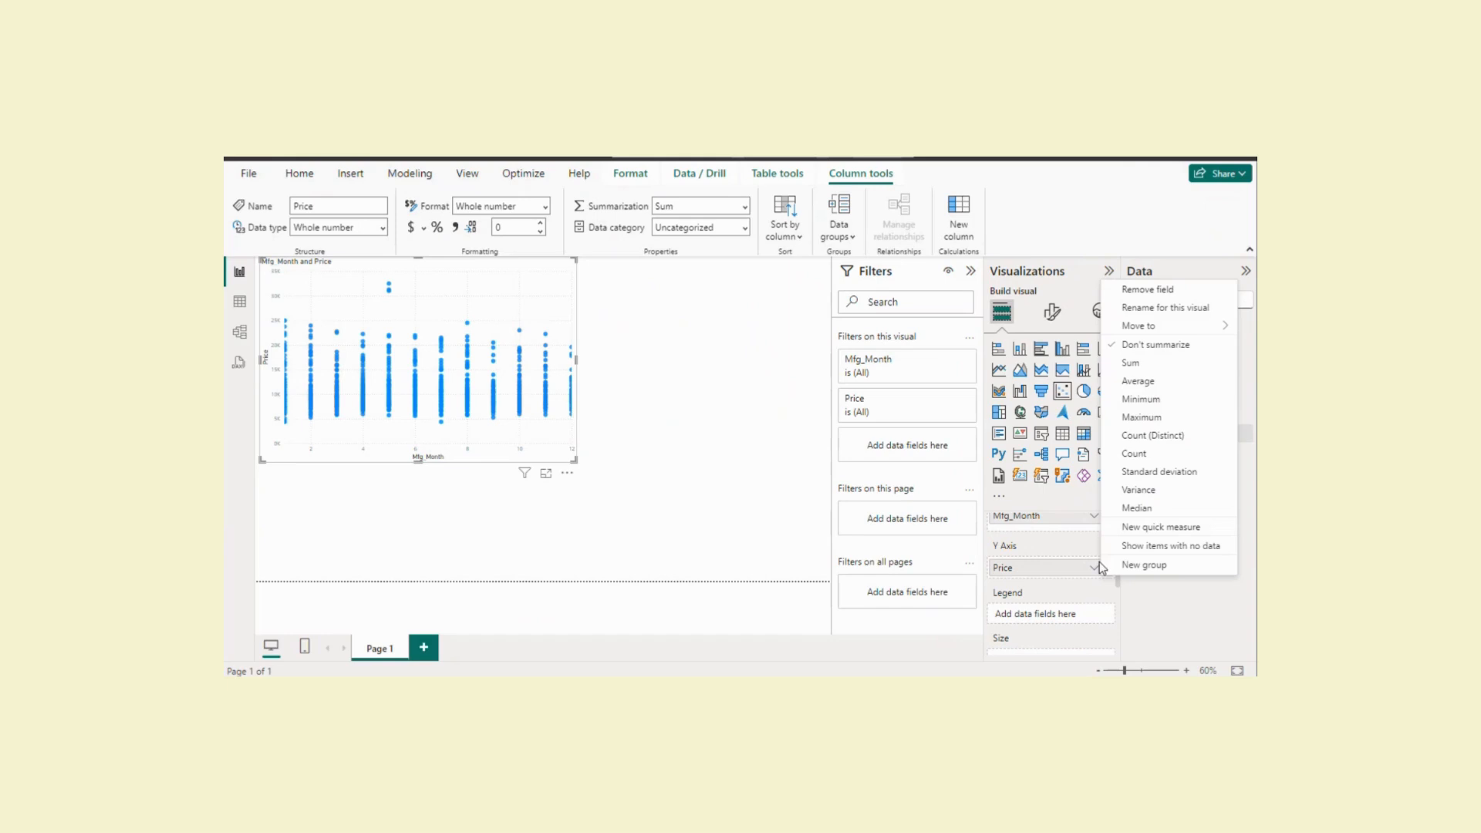
left_click(1174, 346)
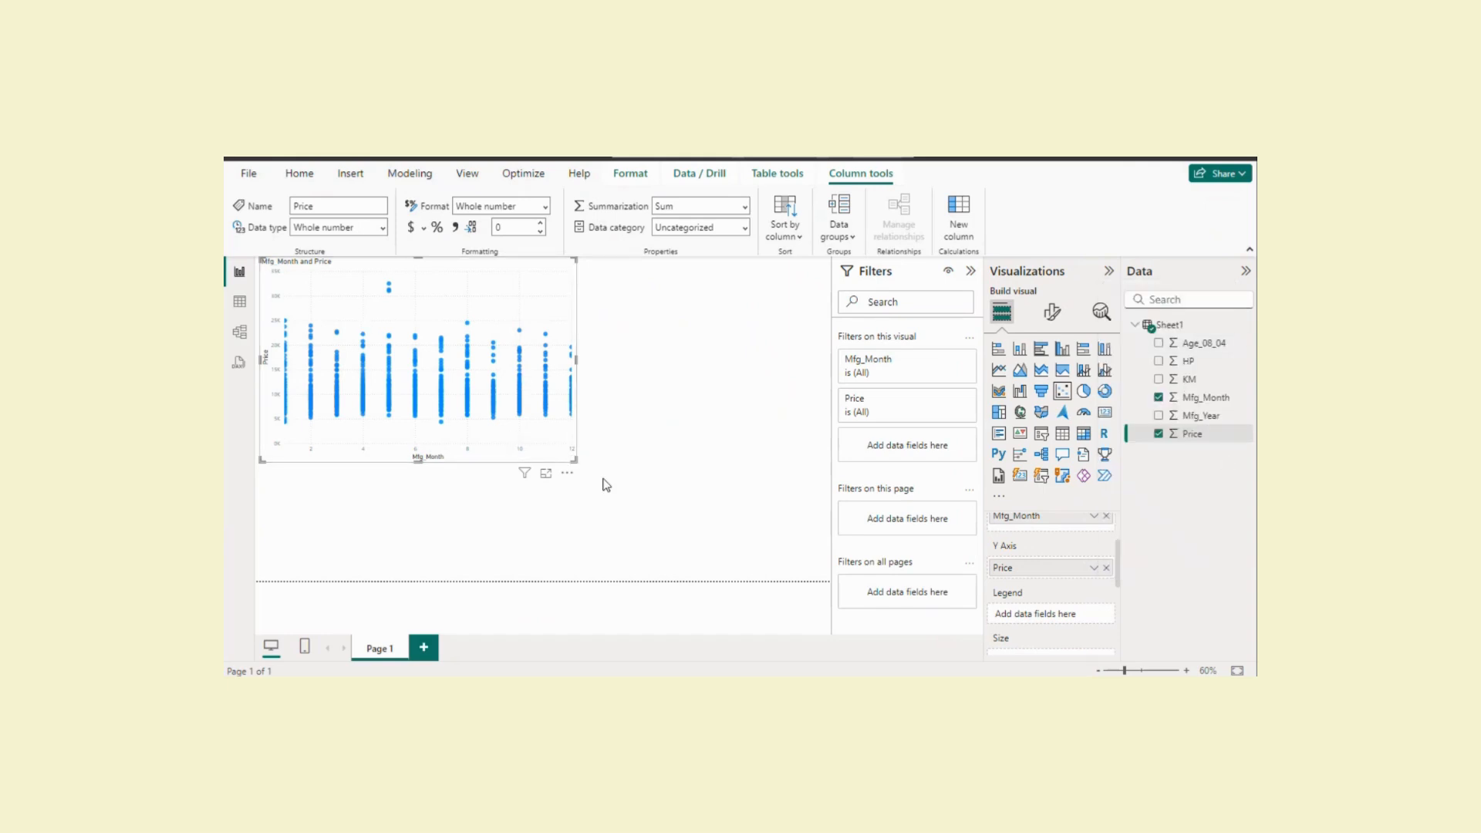
left_click_drag(573, 460, 659, 497)
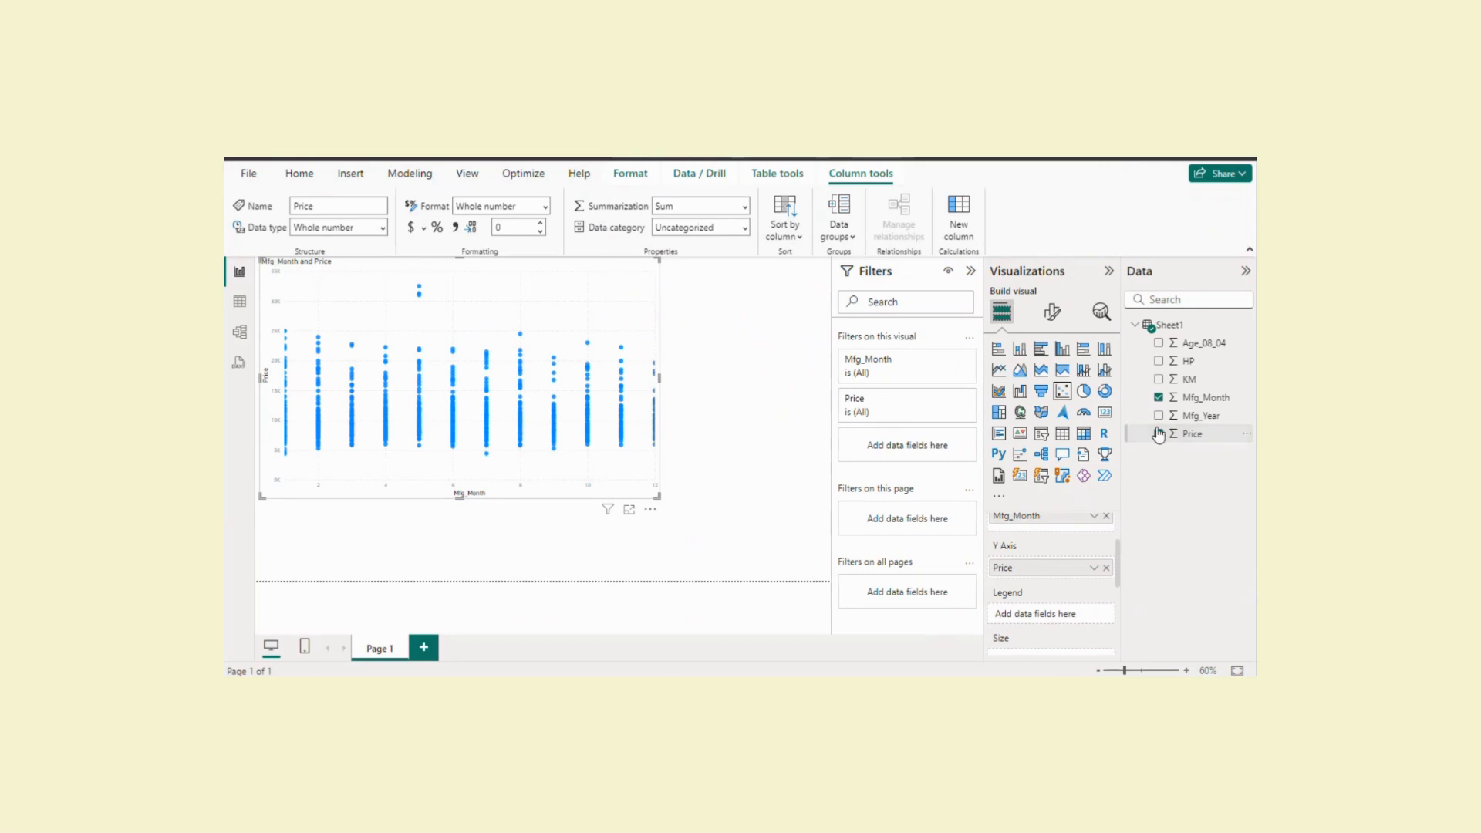
Try replacing Mfg_Month with Age_08_04 in the chart's Values, and delete the chart
left_click(1158, 397)
left_click_drag(1203, 352, 1064, 554)
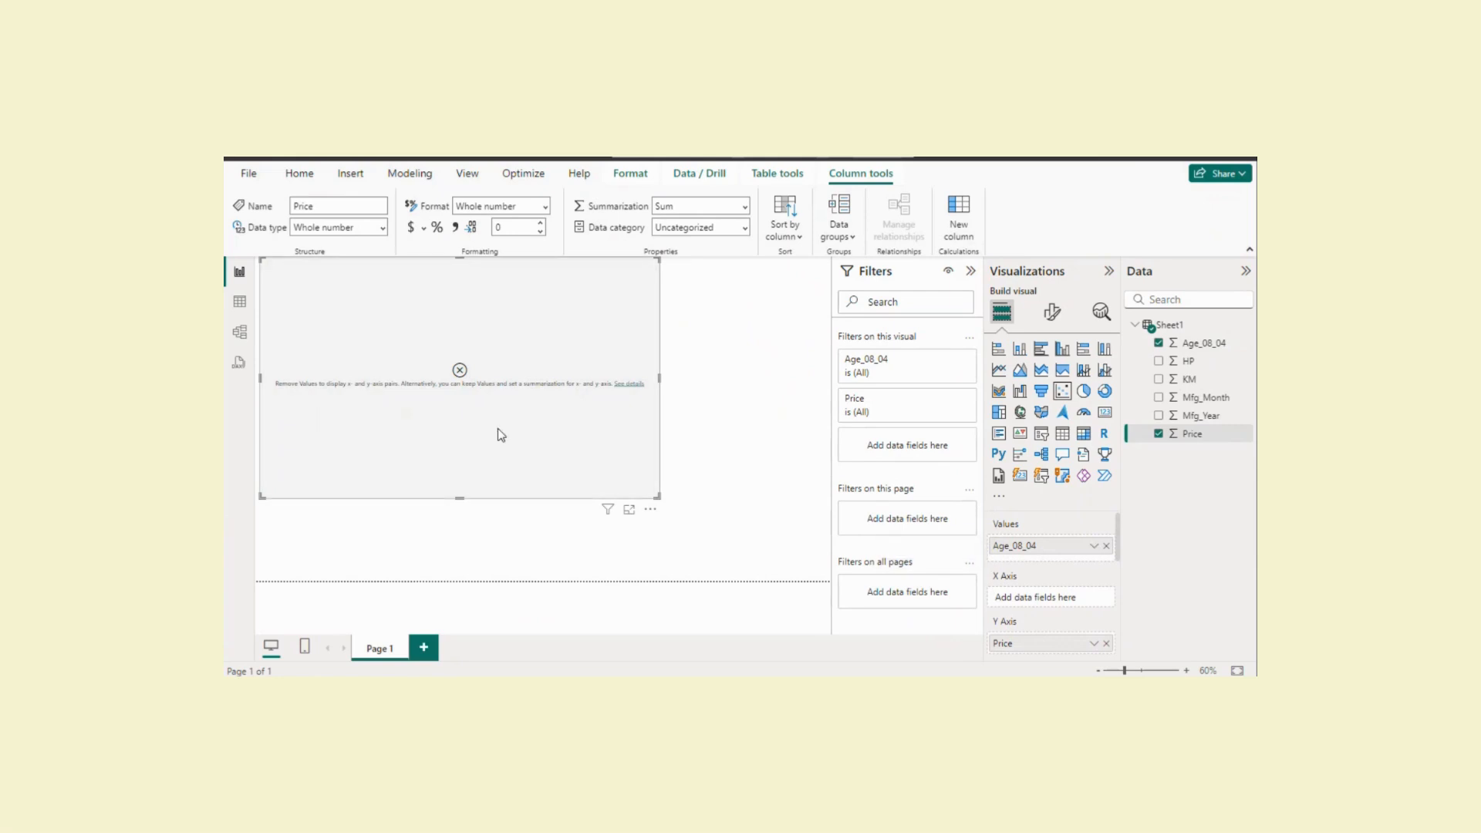
key("Delete")
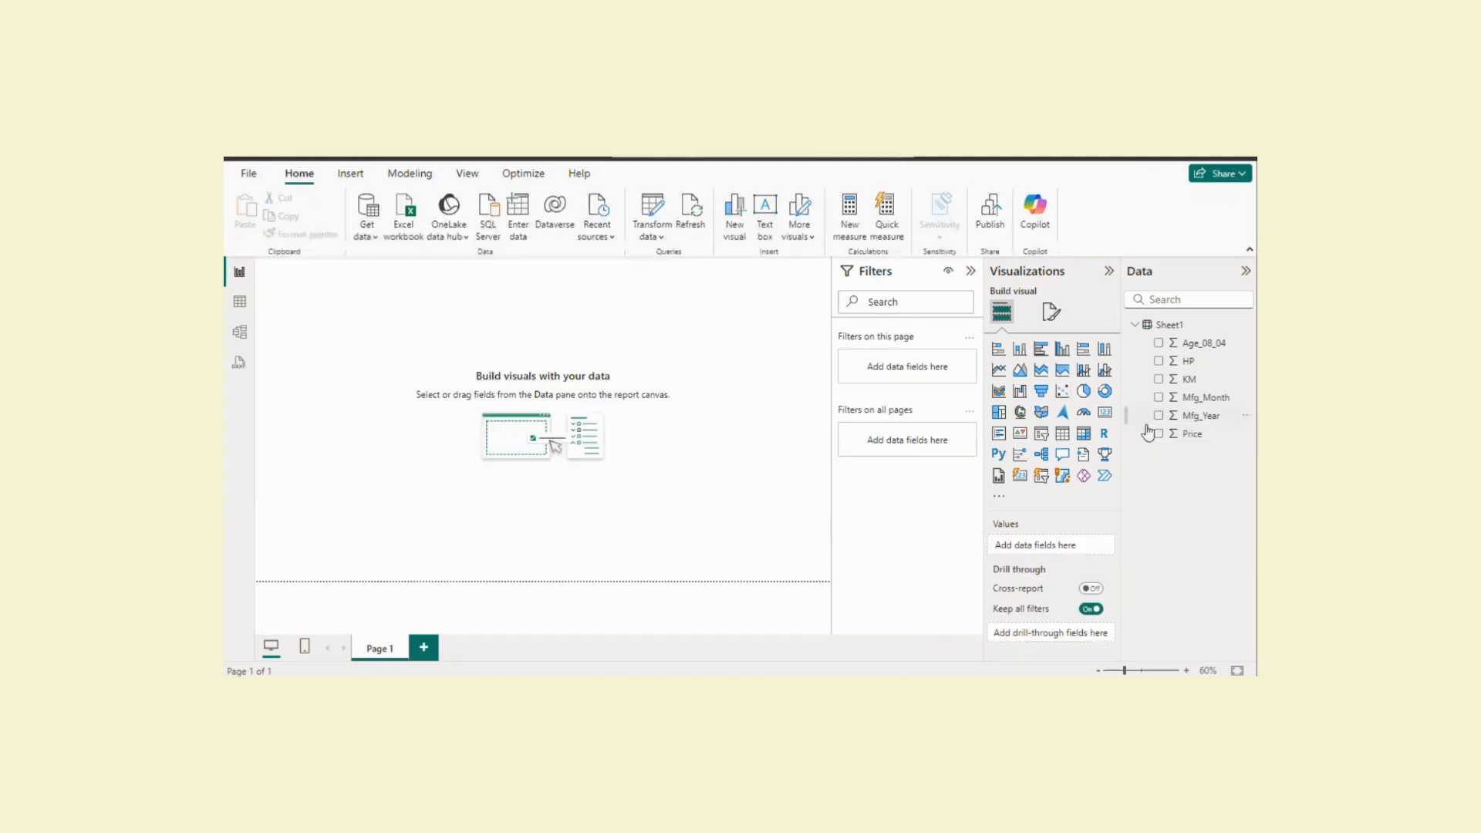
Add a new enlarged scatter chart with Age_08_04 on the X axis, set to Don't summarize
left_click(1062, 391)
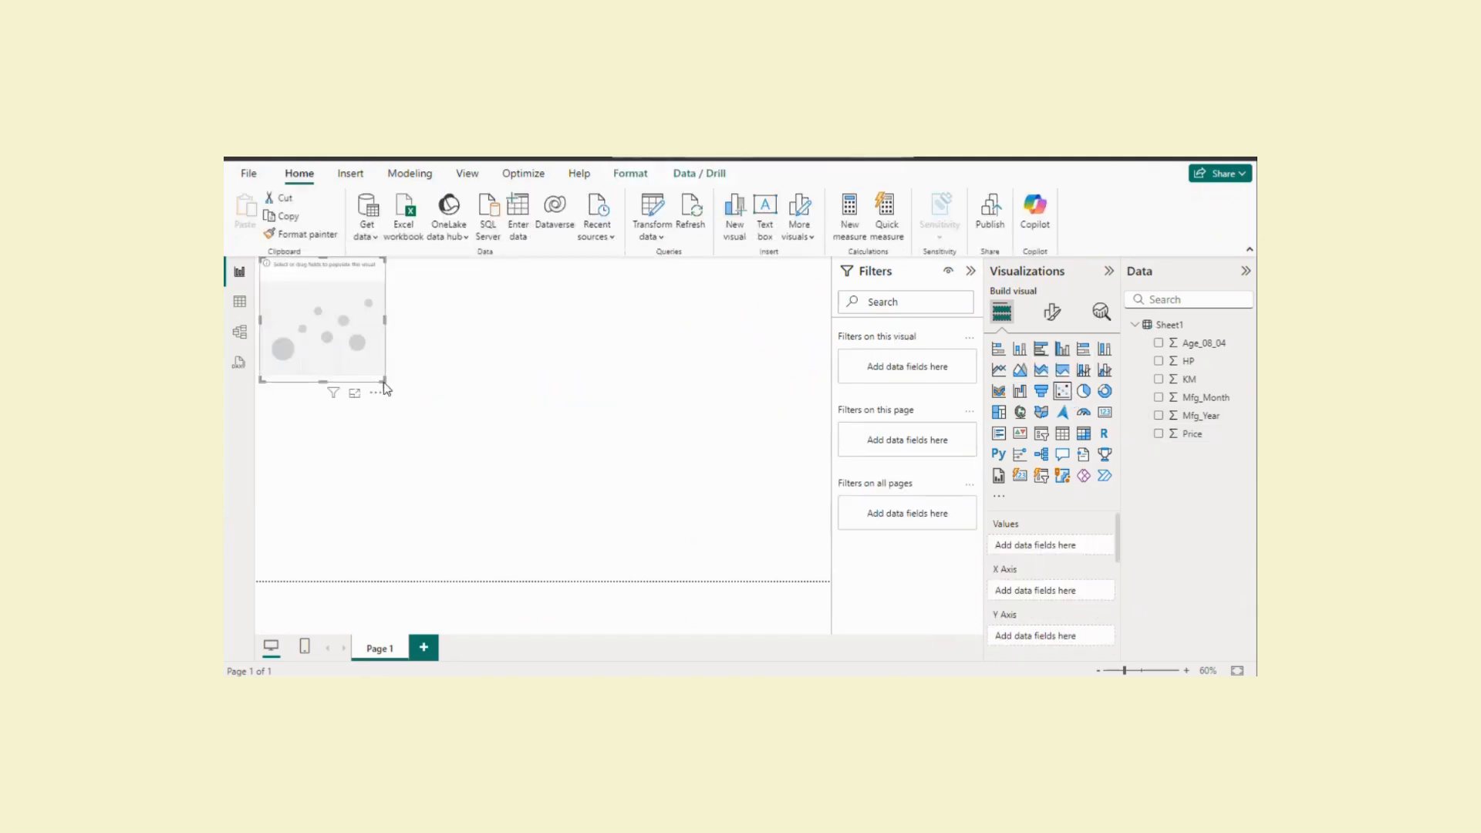
left_click_drag(383, 377, 661, 505)
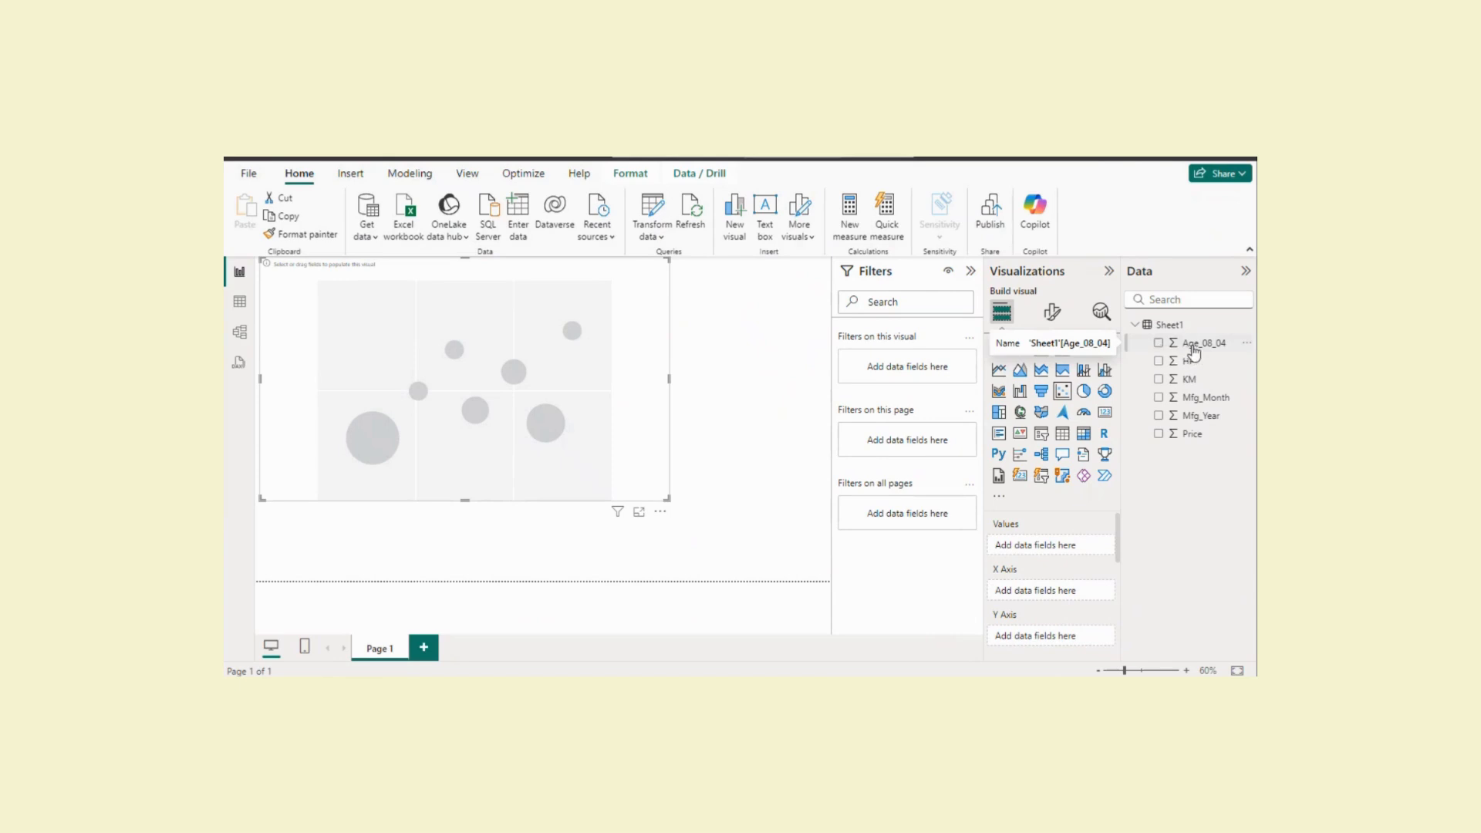
left_click_drag(1193, 352, 1054, 600)
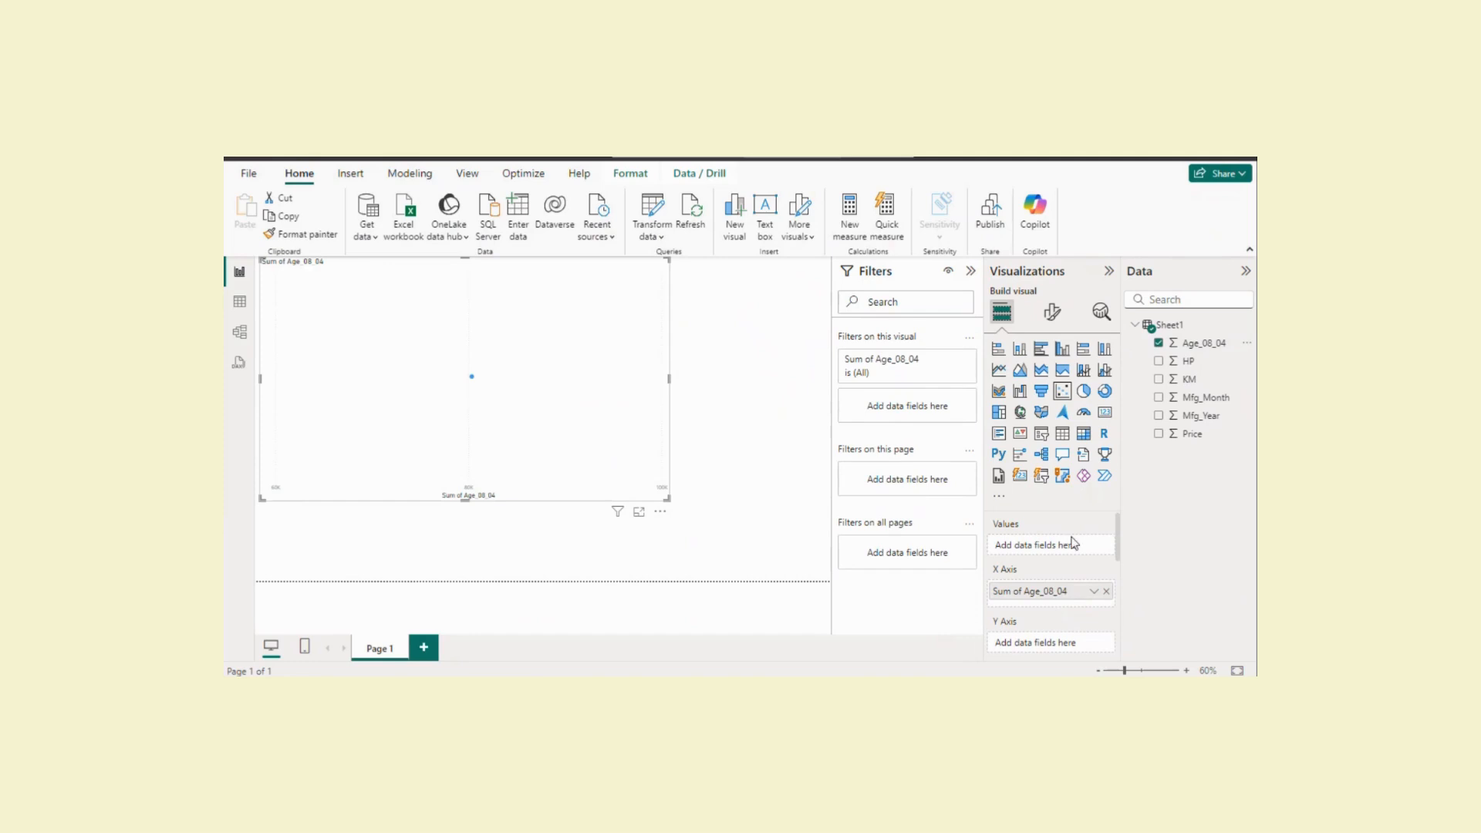
scroll(1088, 538, "down", 2)
left_click(1093, 515)
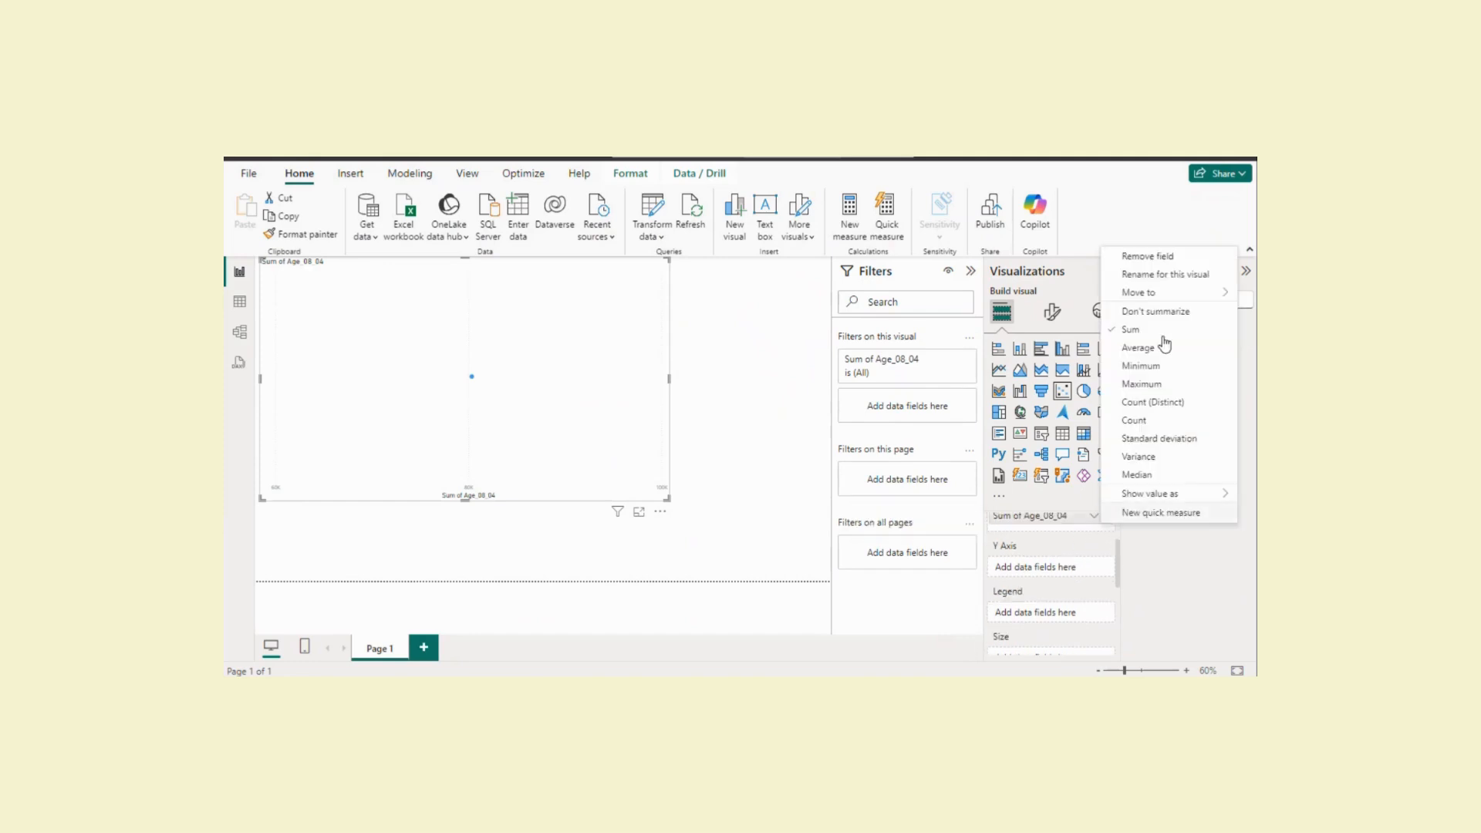
left_click(1172, 312)
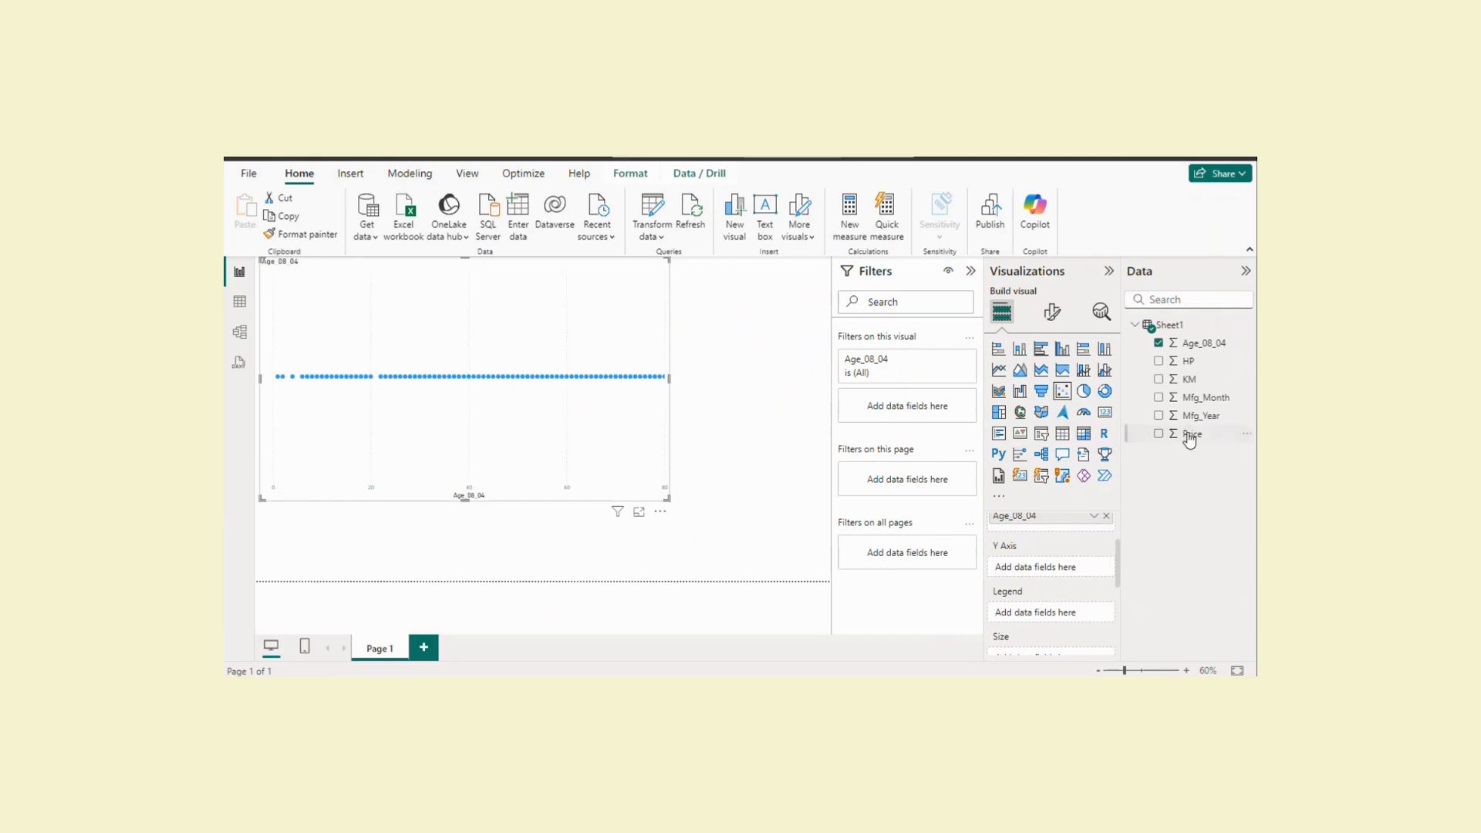
Assign Price to the new scatter chart's Y axis and set it to Don't summarize
left_click_drag(1190, 439, 1054, 571)
left_click(1094, 570)
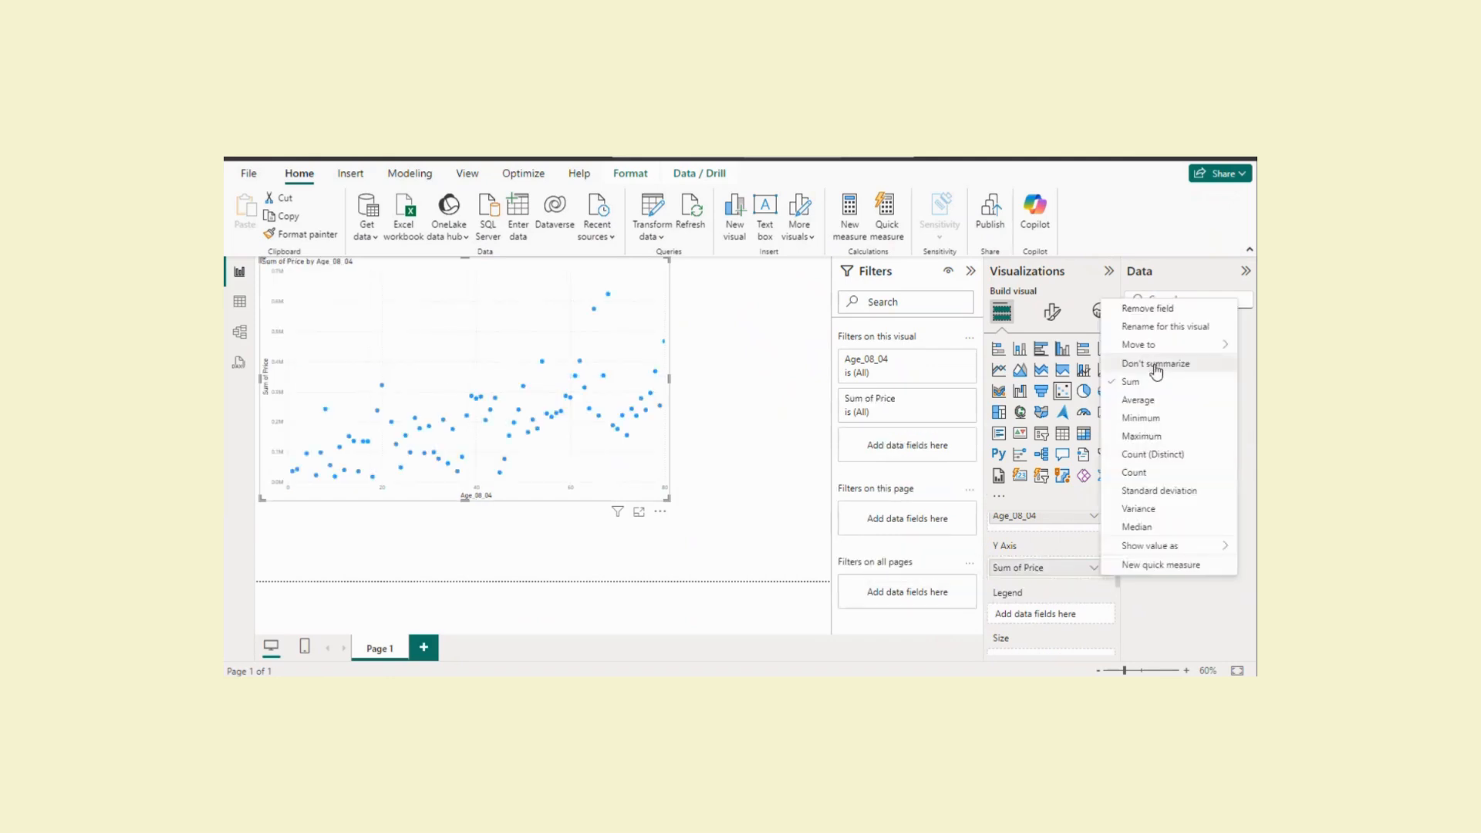
left_click(1155, 364)
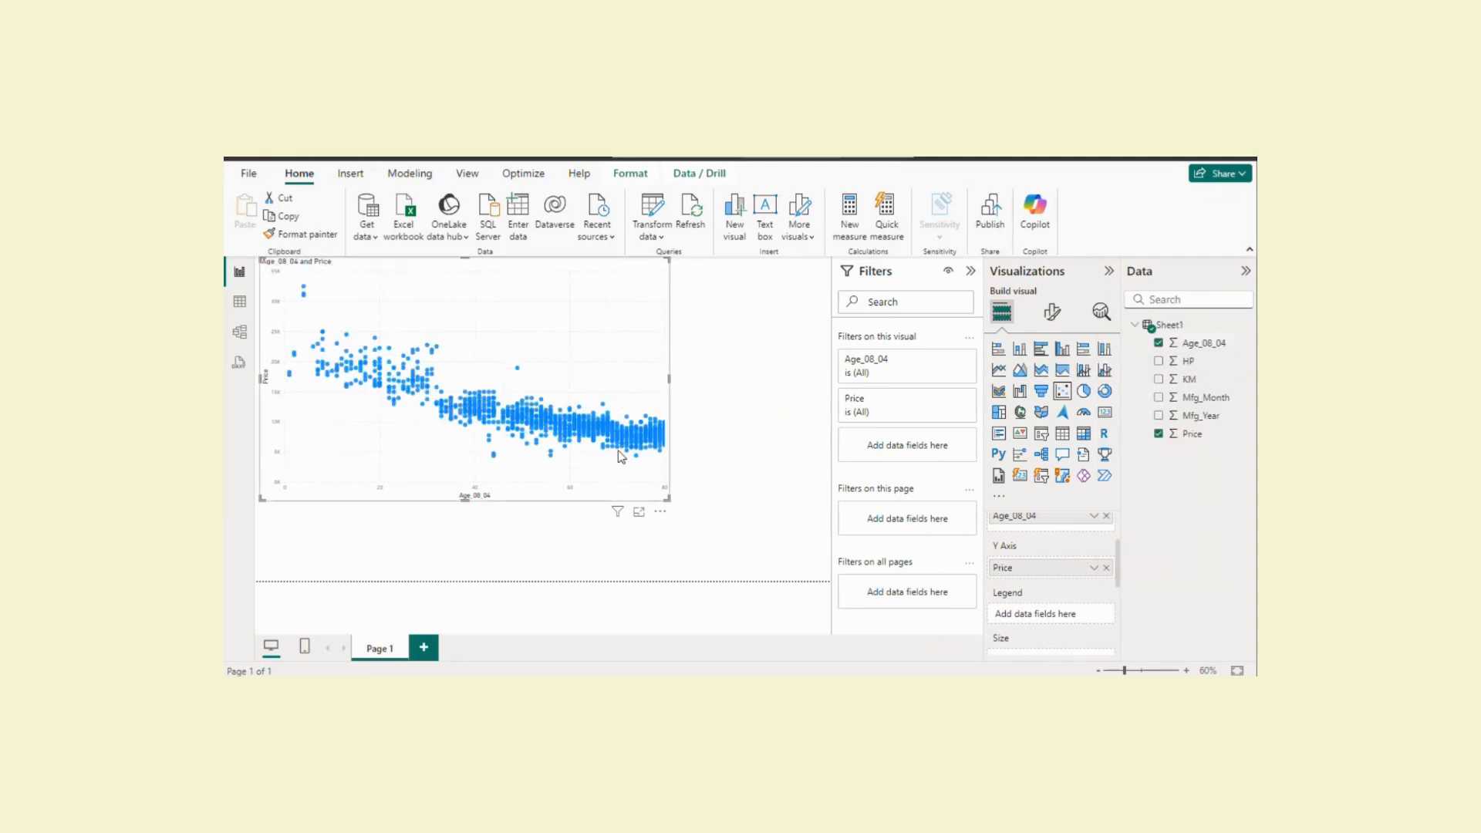